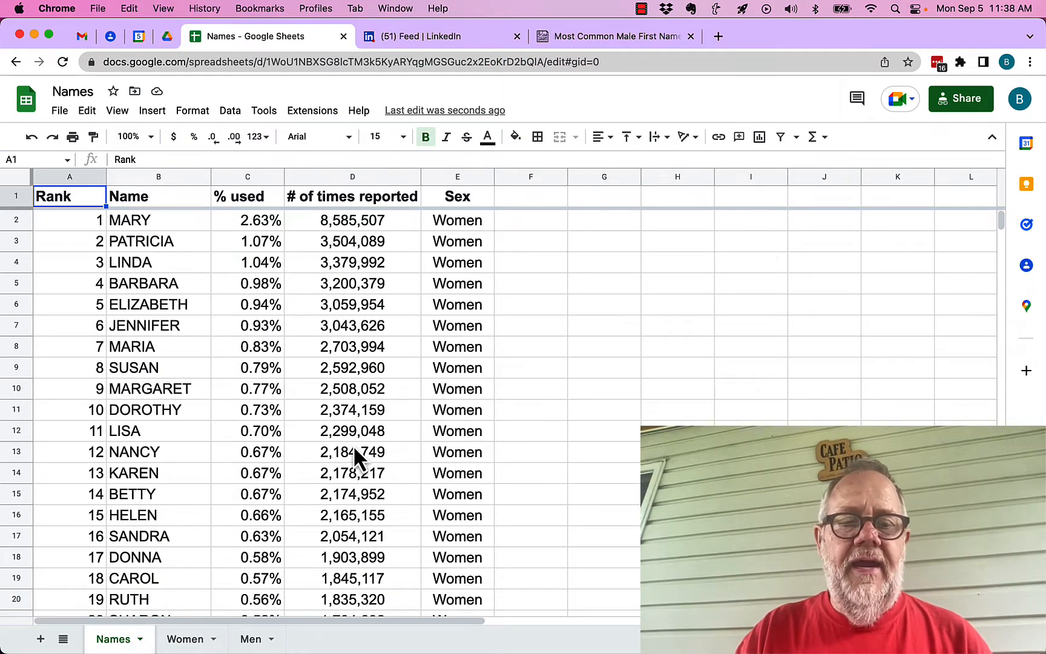
Examine the extent of the data on the Names sheet and look over the Women and Men sheets.
key("super+Down")
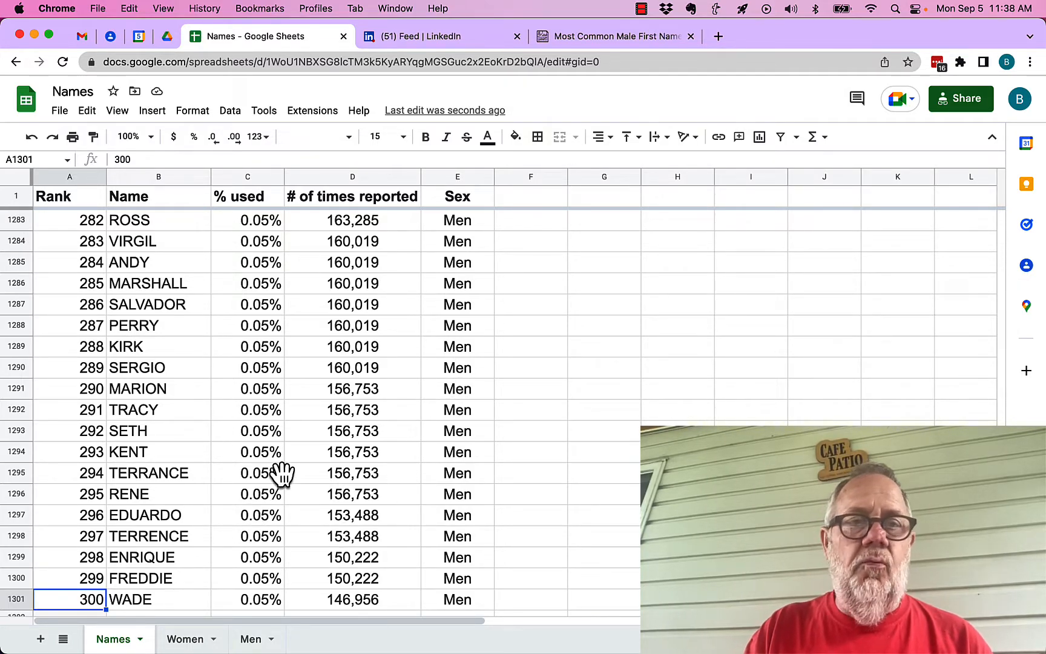
key("super+Up")
key("Down")
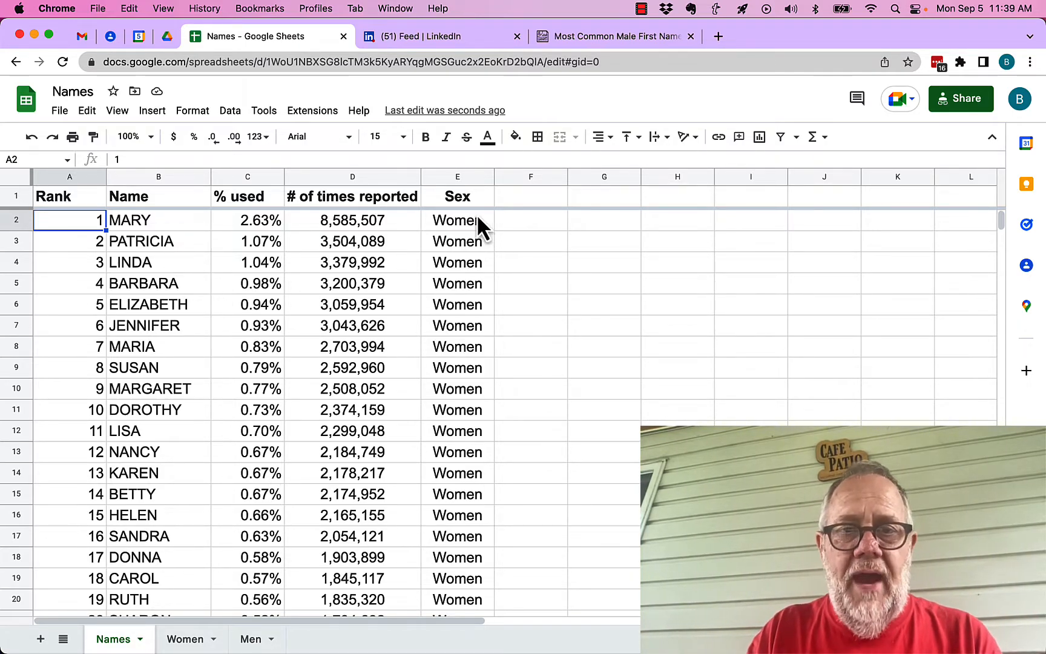
left_click(187, 643)
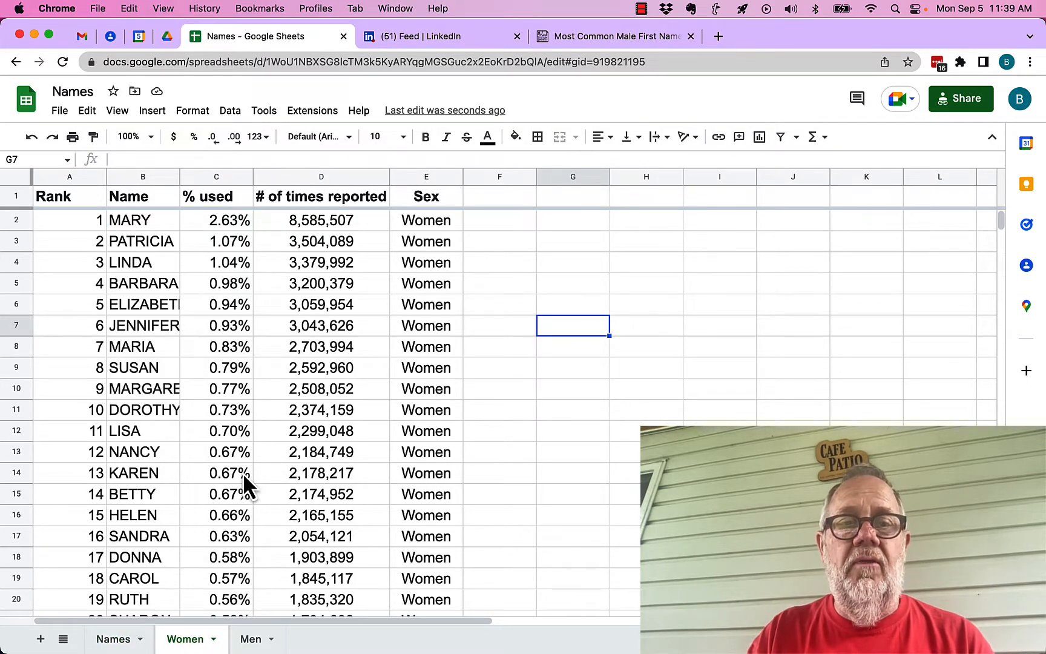
left_click(115, 643)
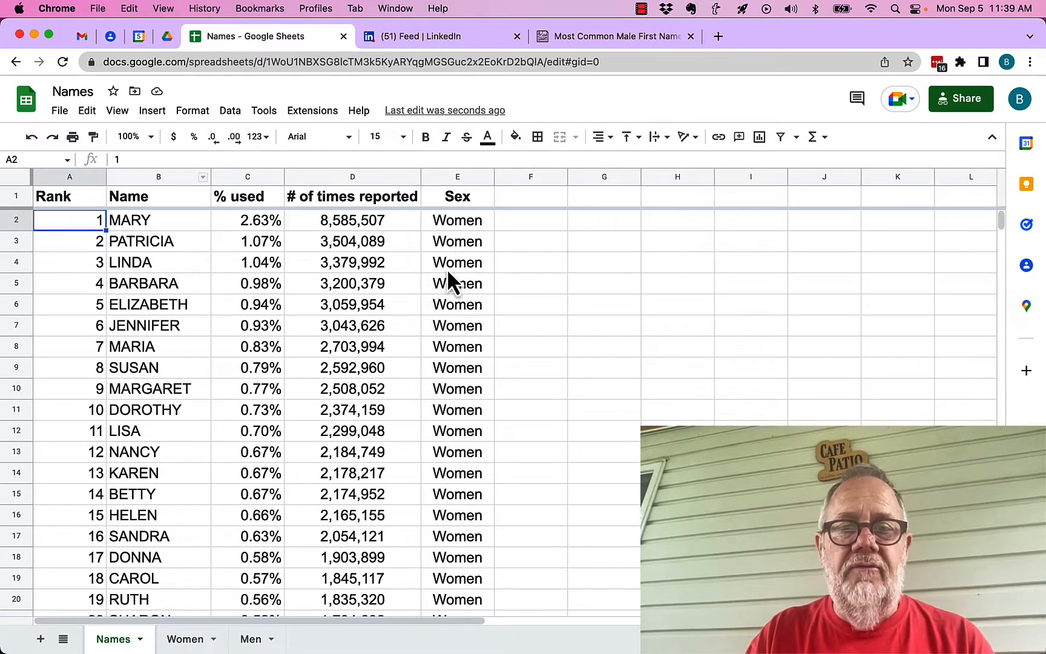
left_click(251, 639)
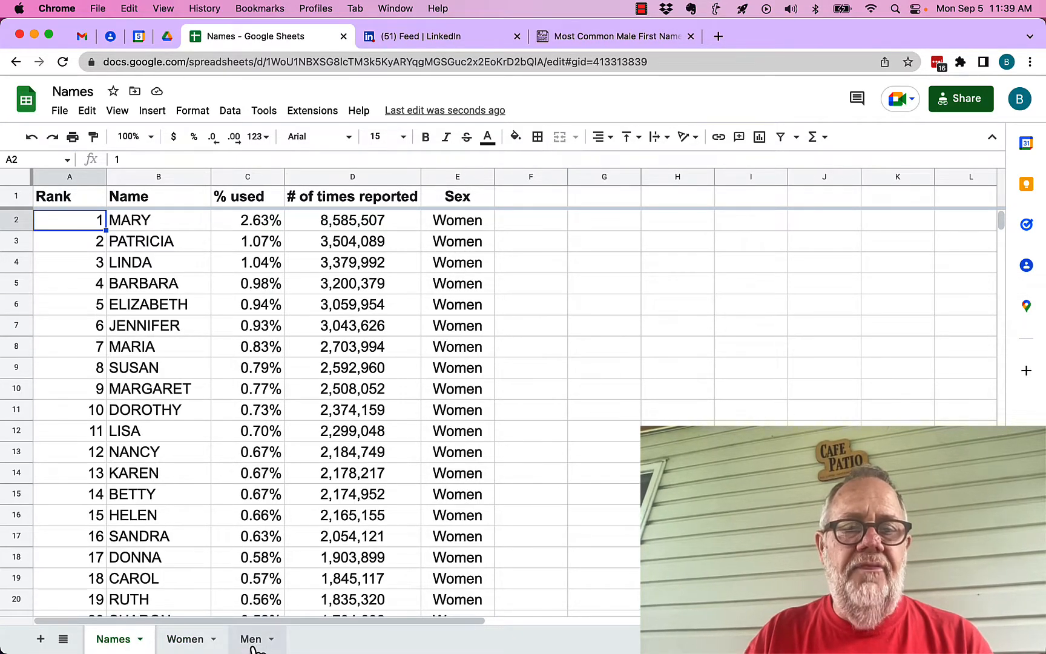
left_click(534, 374)
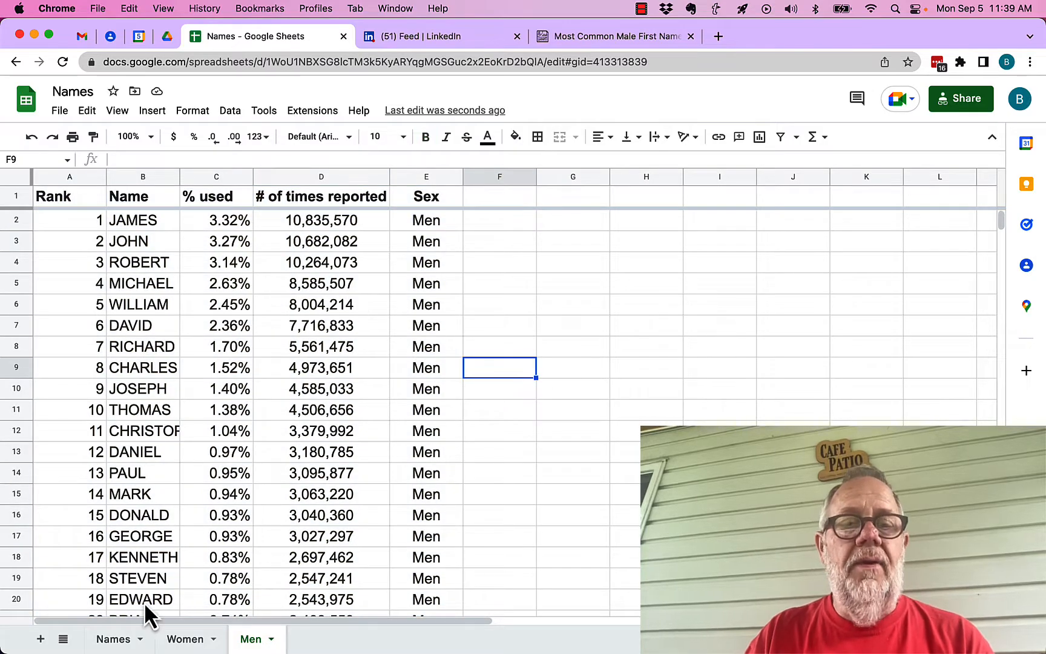
left_click(114, 642)
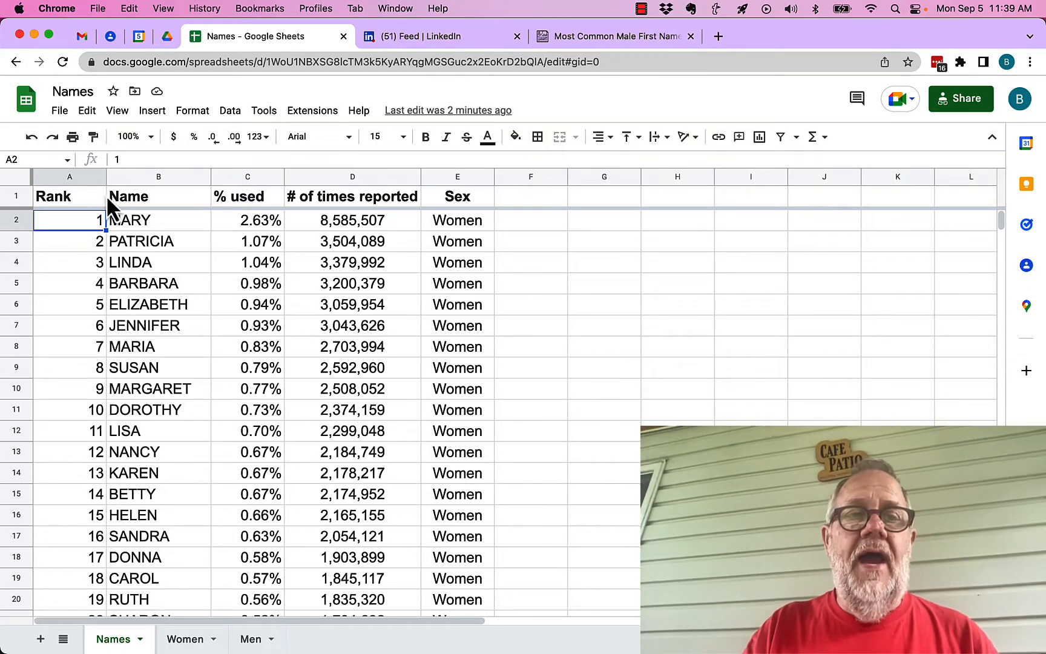
left_click(76, 194)
key("shift+Right")
key("shift+Right")
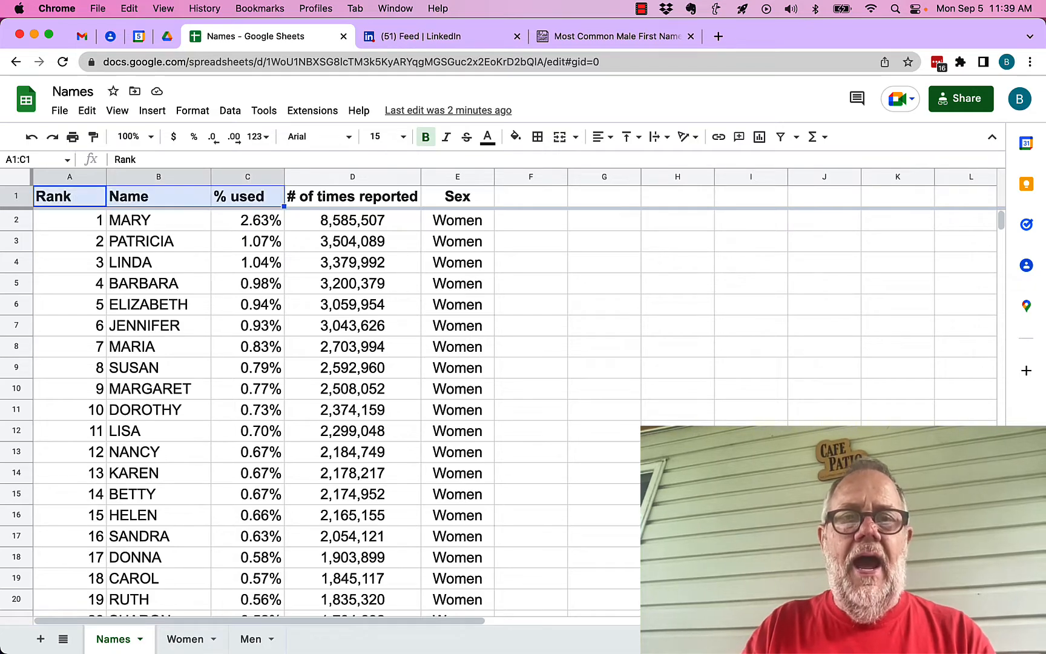
key("shift+Right")
key("shift+Right")
key("shift+Down")
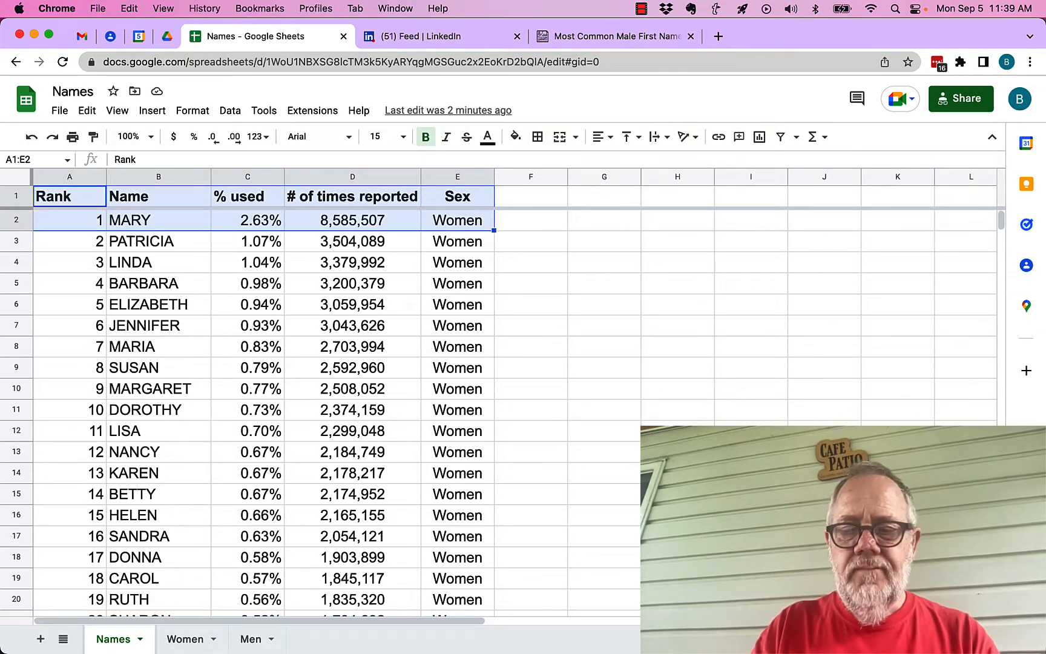
key("shift+Down")
key("shift+Down")
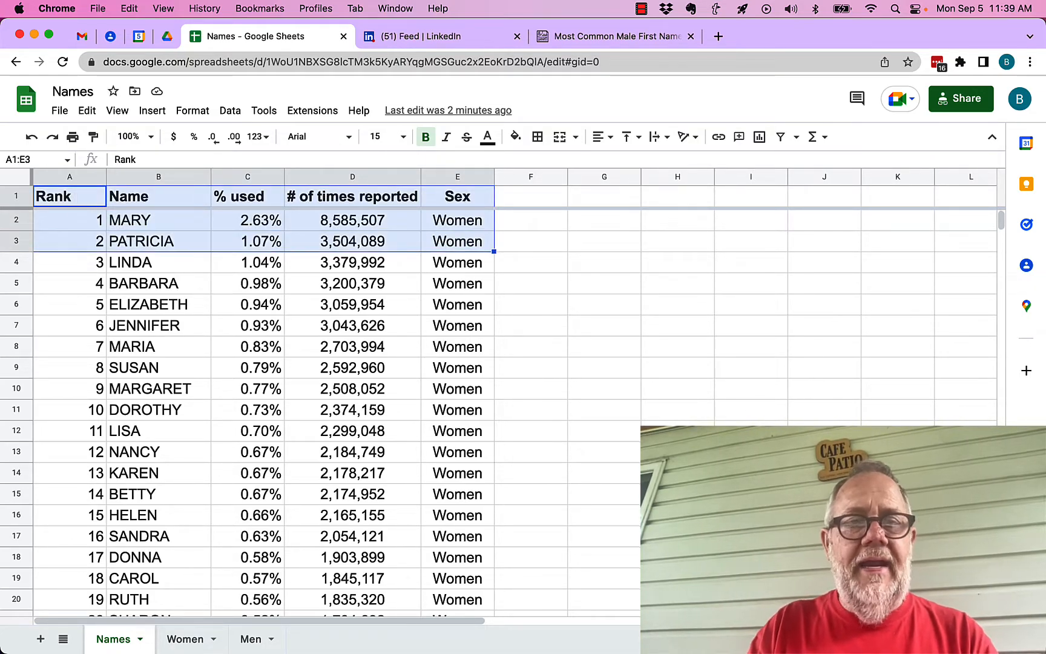
key("Up")
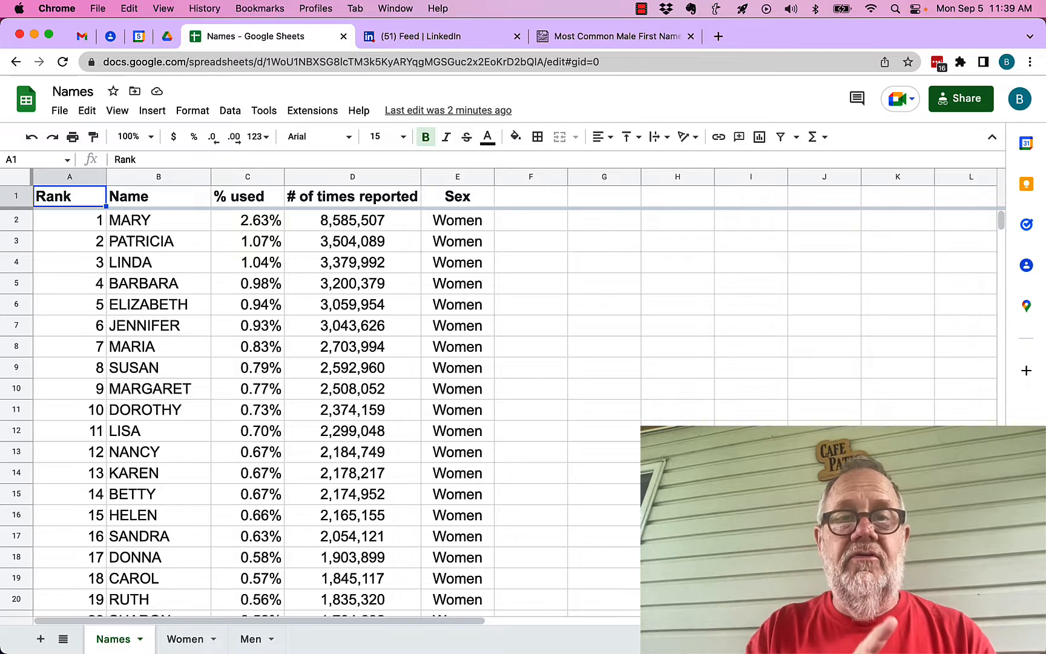
Select the whole data table on the Names sheet, headers included, as range A1:E1301.
key("shift+Right")
key("shift+Right")
key("shift+Right")
key("shift+Right")
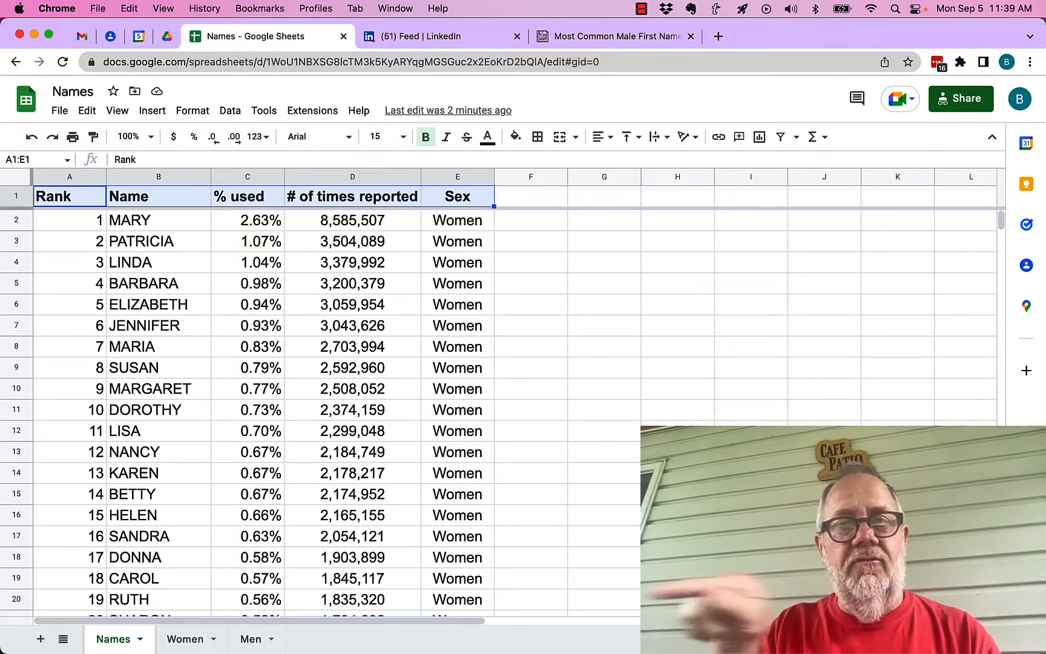
key("shift+Down")
key("shift+Down")
key("shift+Down")
key("shift+Down")
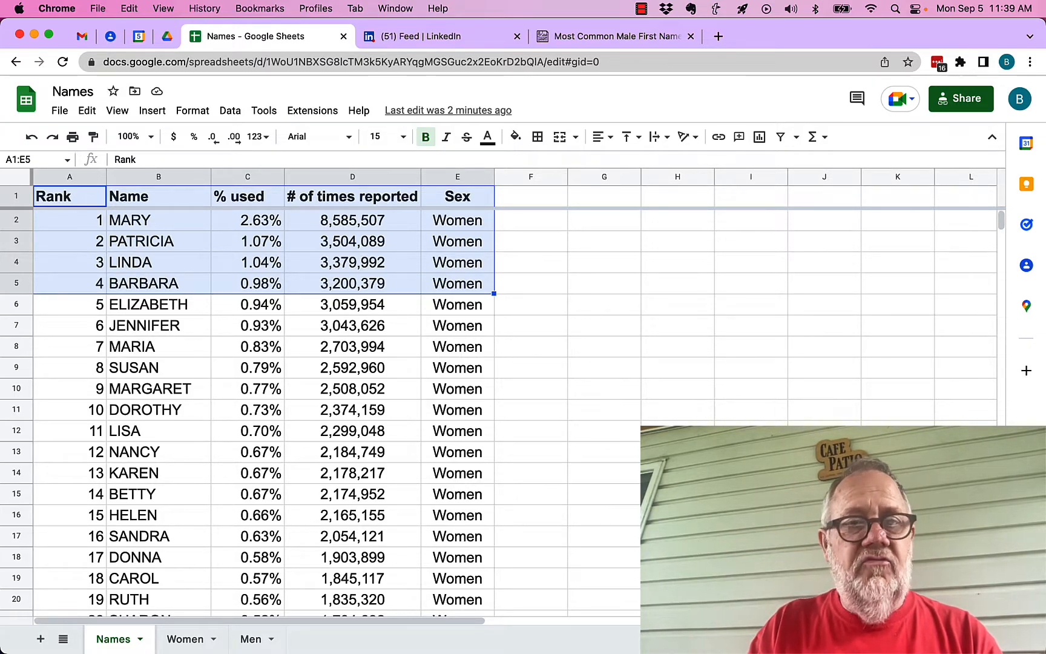
key("super+shift+Down")
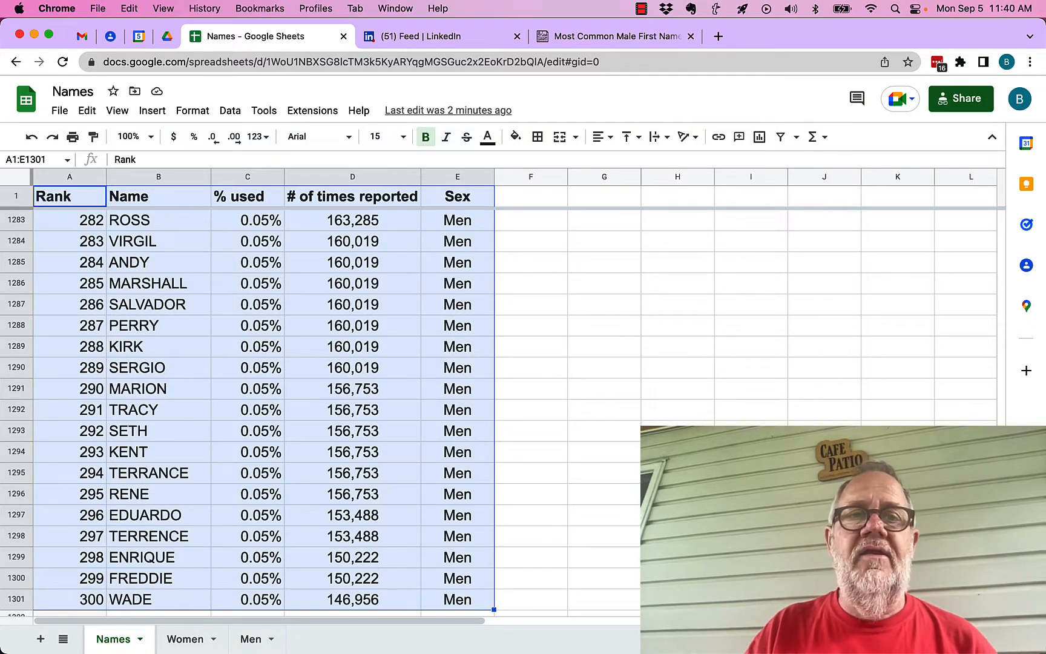
Save the selected Names range A1:E1301 as a named range called AllNames.
left_click(230, 111)
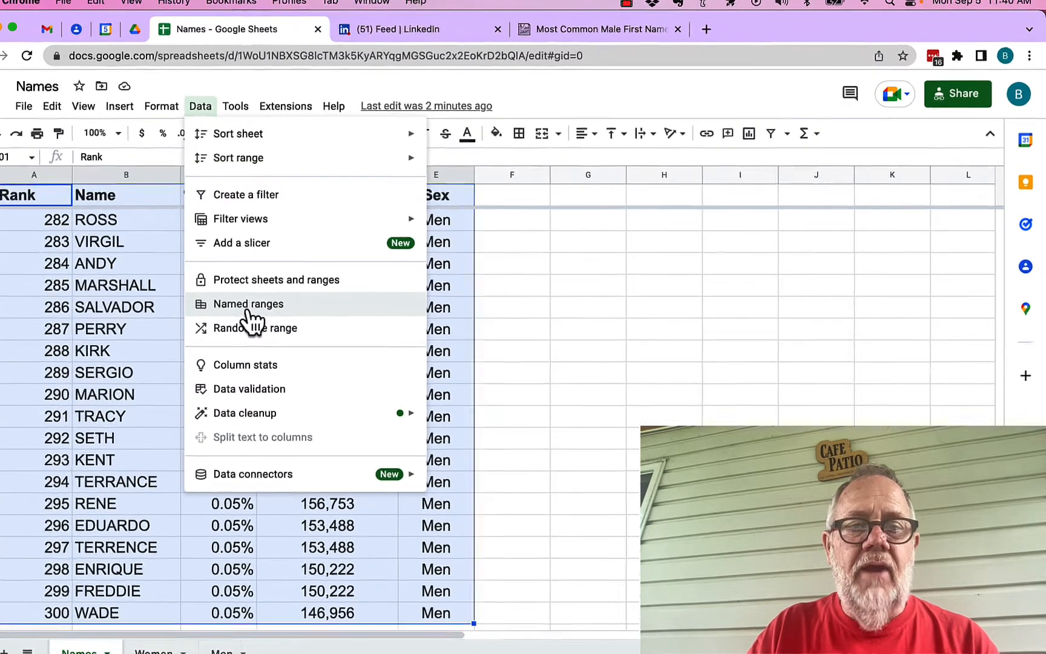
left_click(248, 305)
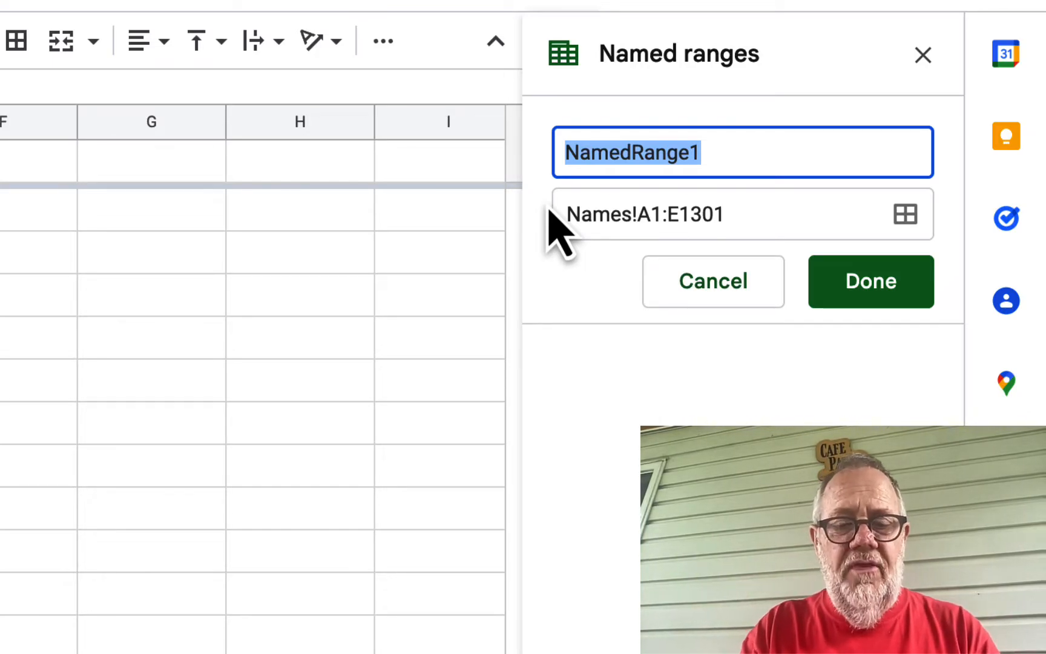
type("All")
key("BackSpace")
key("BackSpace")
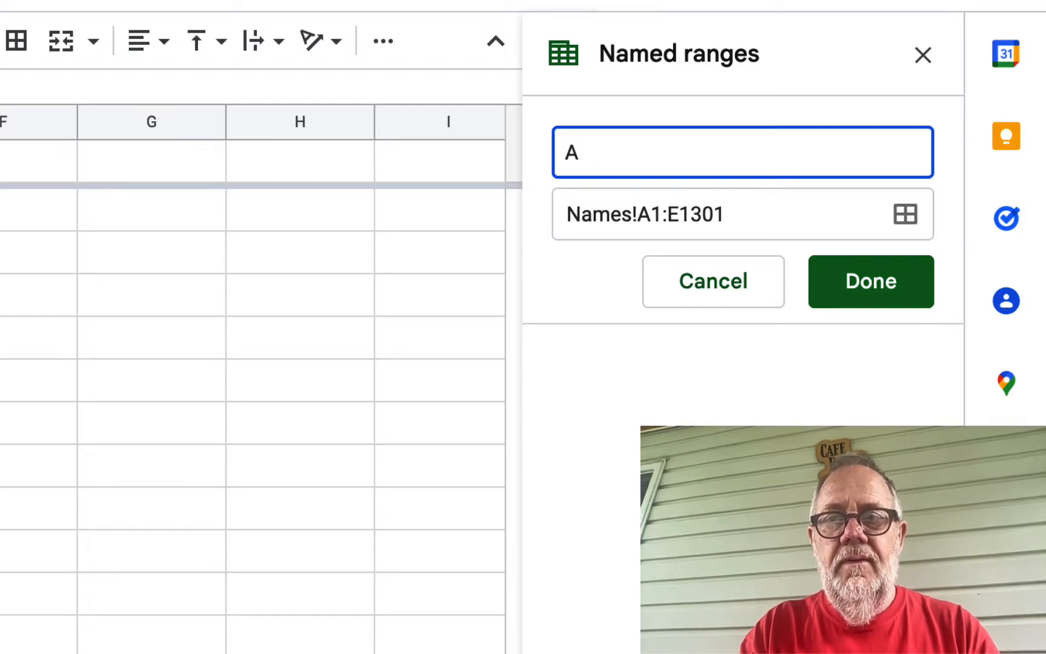
type("llNames")
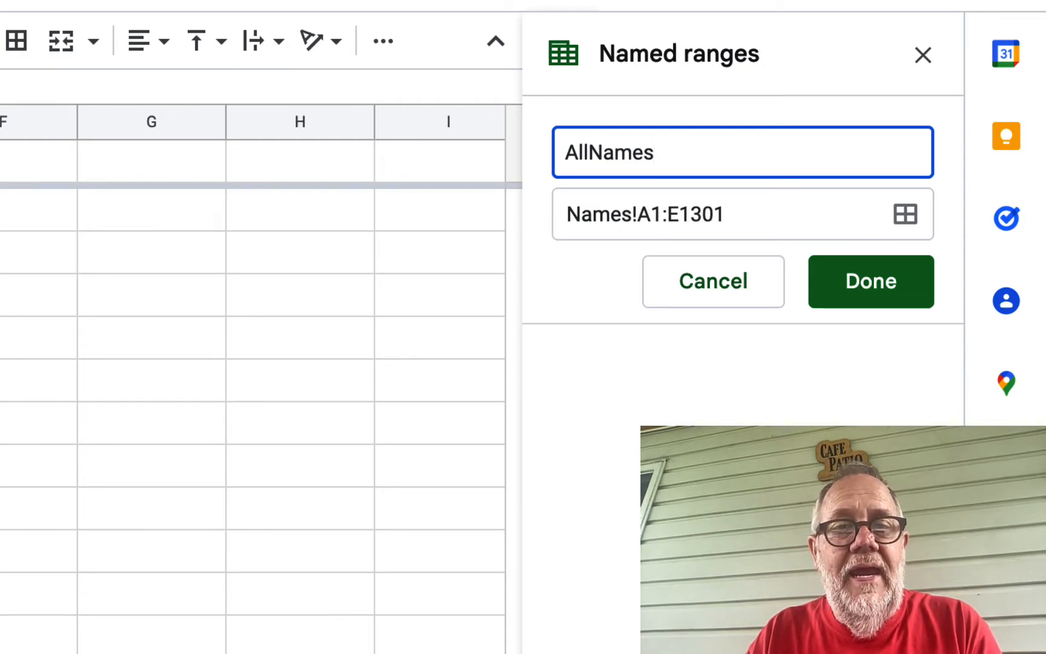
left_click(766, 245)
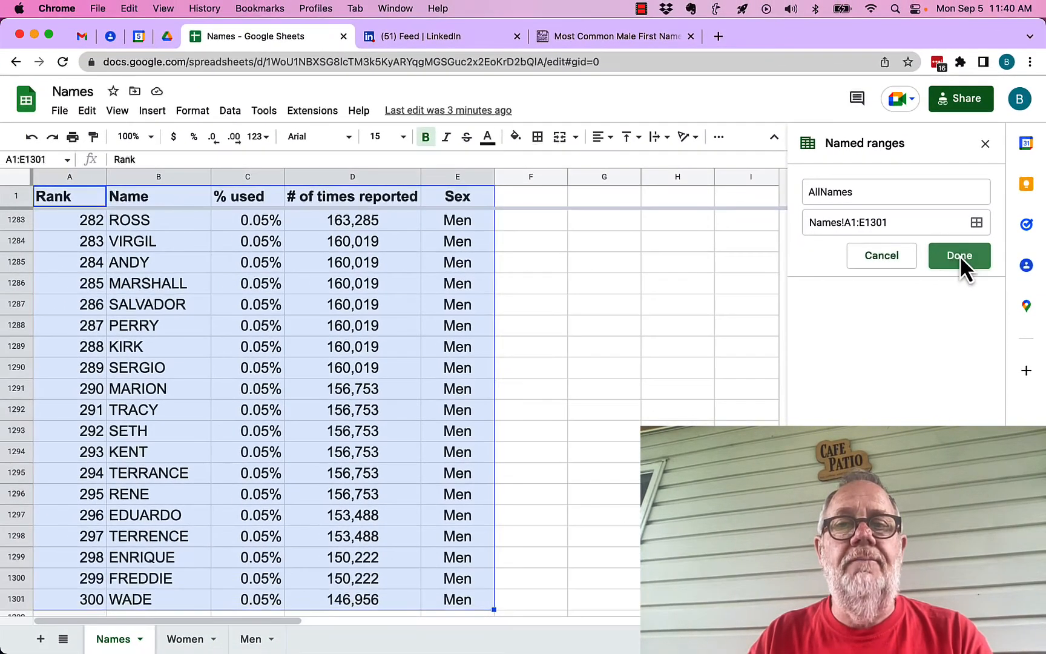
left_click(925, 269)
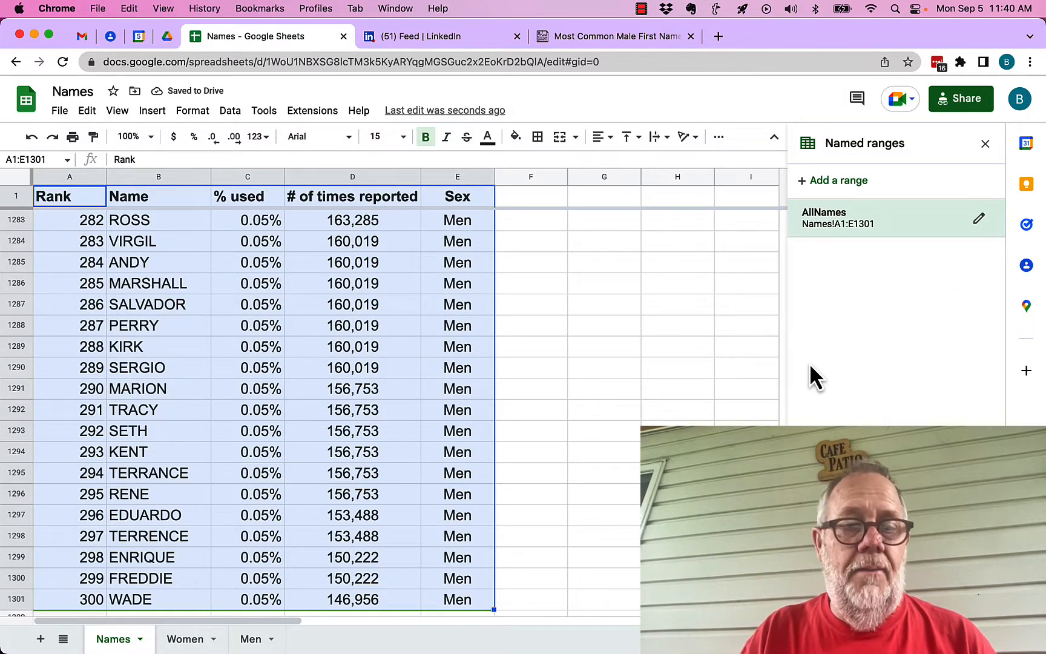
Check on the Women sheet in which row the data ends.
left_click(185, 643)
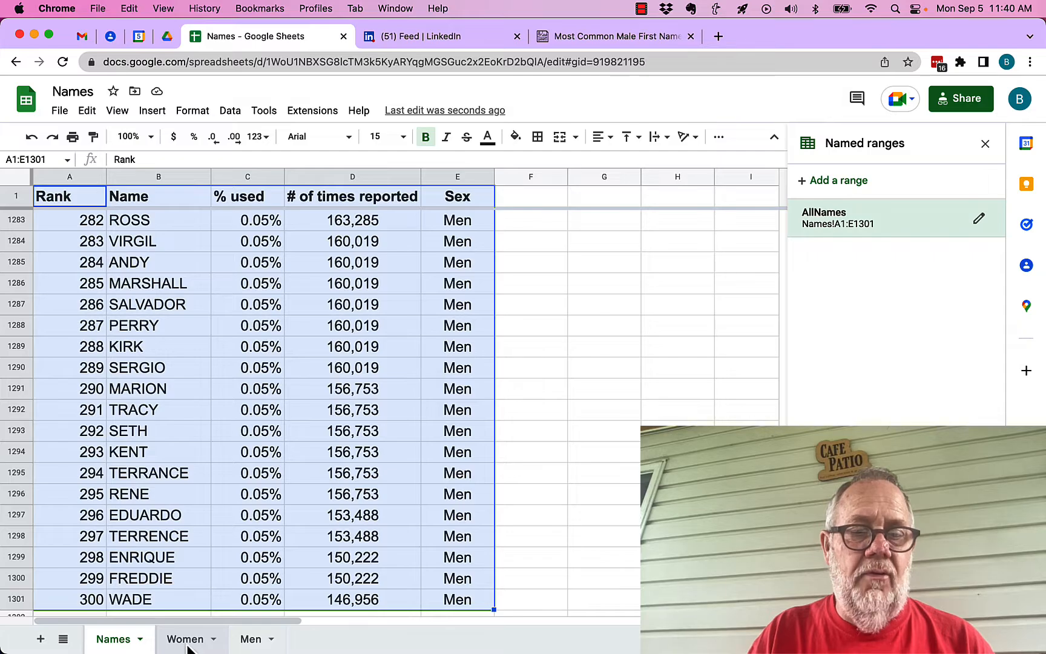
left_click(94, 203)
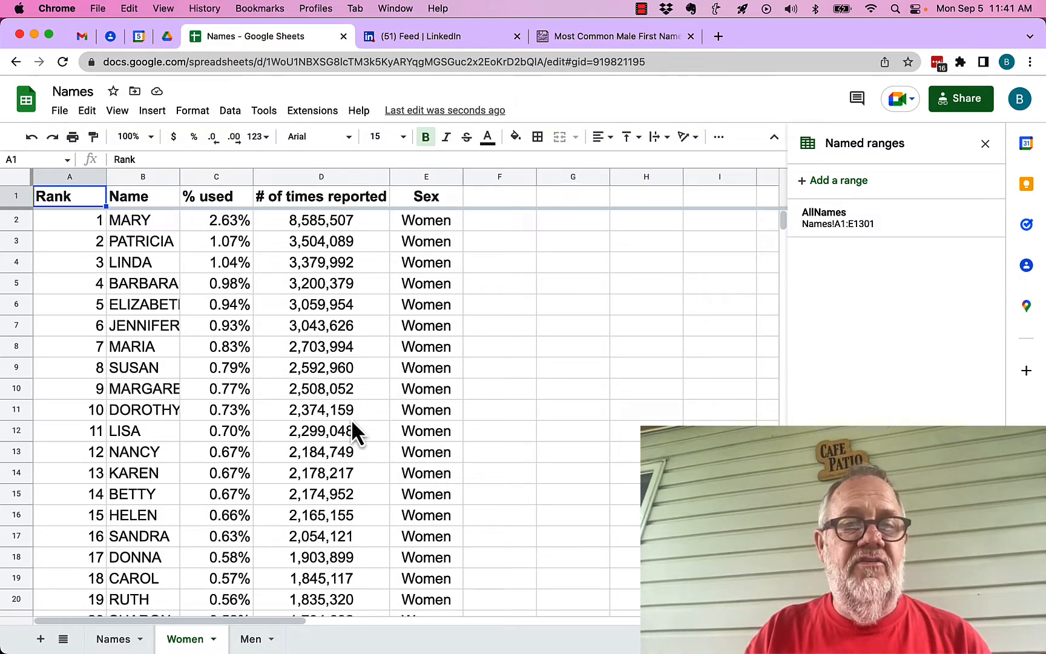
left_click(429, 333)
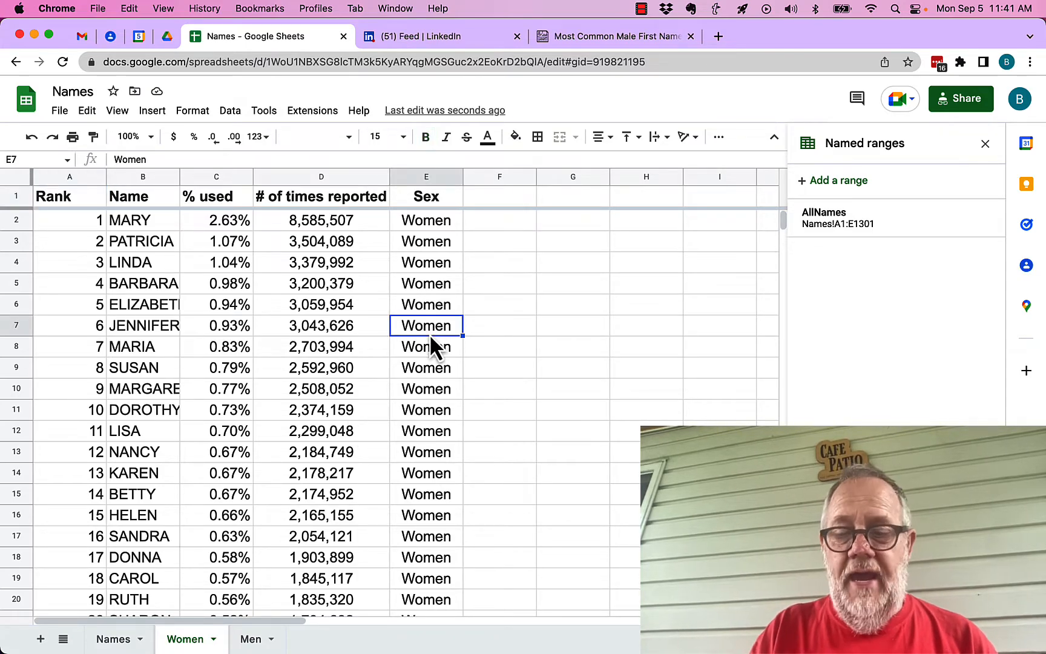
key("super+Down")
left_click(429, 333)
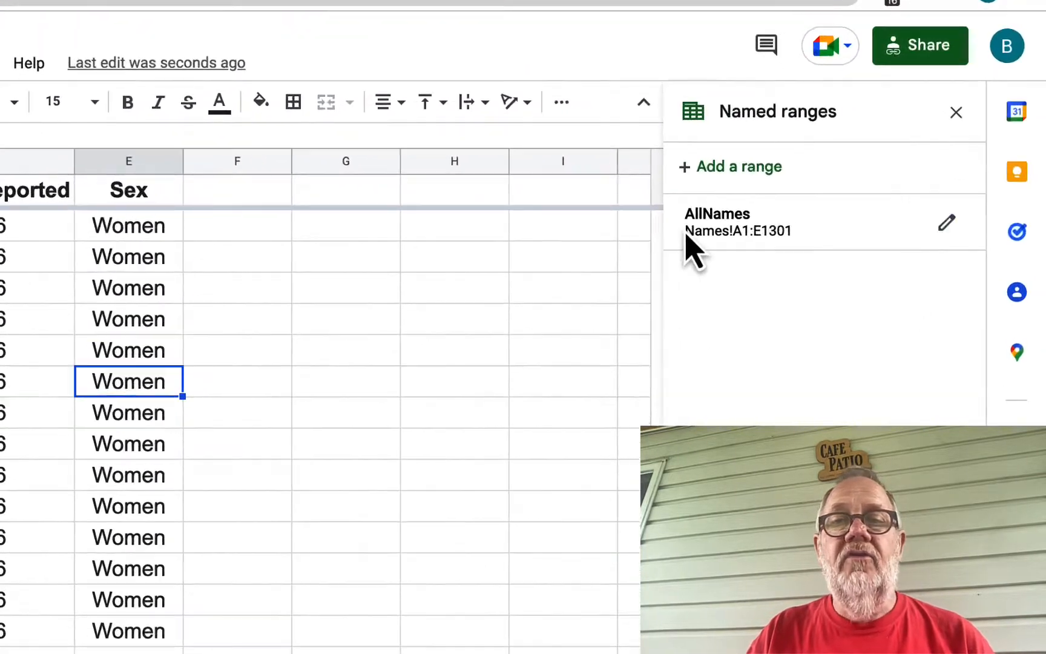
Add a named range for Women!A1:E1001, keeping the suggested name NamedRange1.
left_click(768, 168)
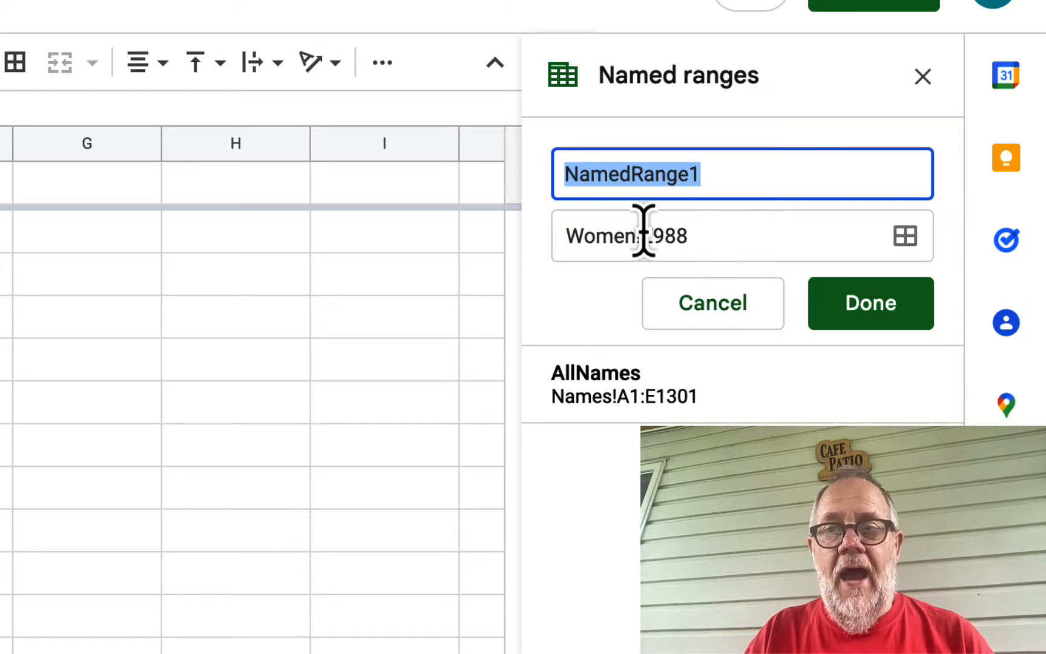
left_click(690, 235)
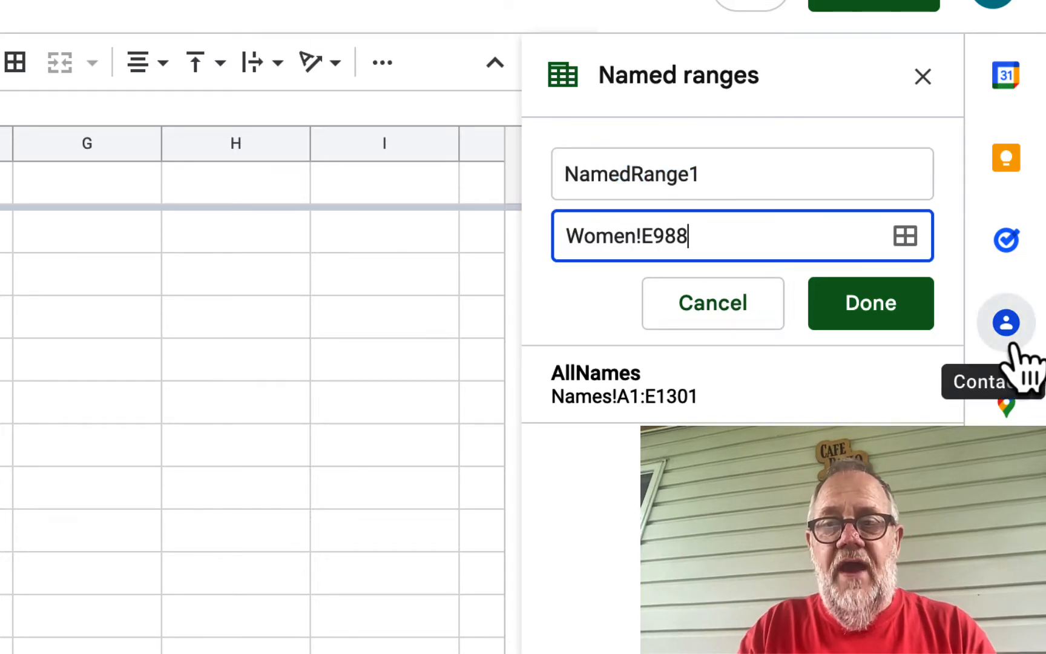
key("BackSpace")
key("BackSpace")
key("BackSpace")
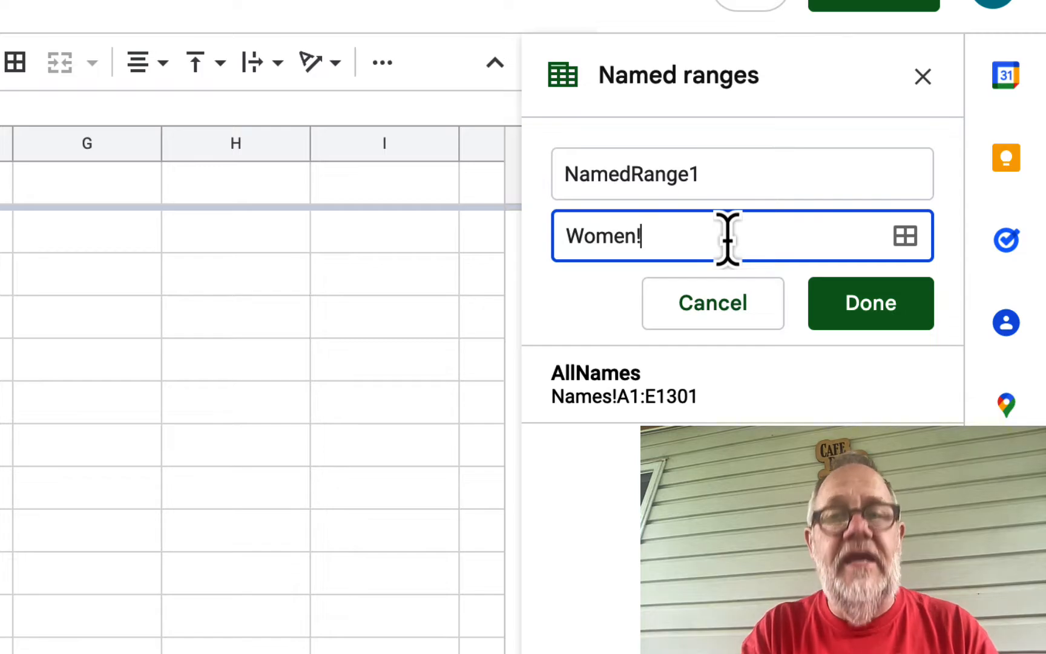
type("a1:")
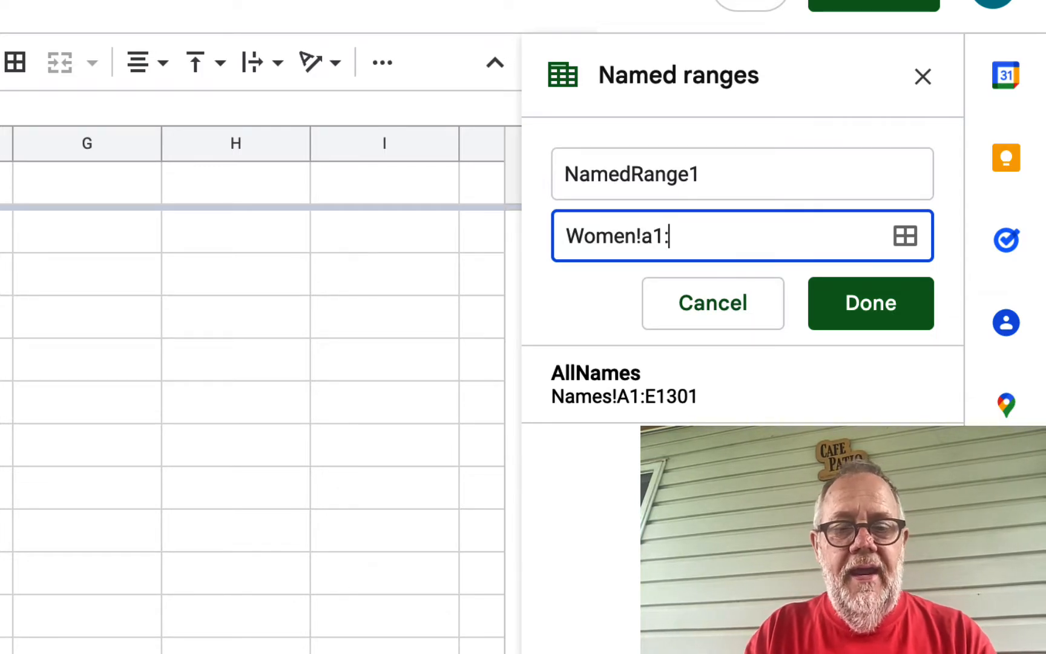
type("e1001")
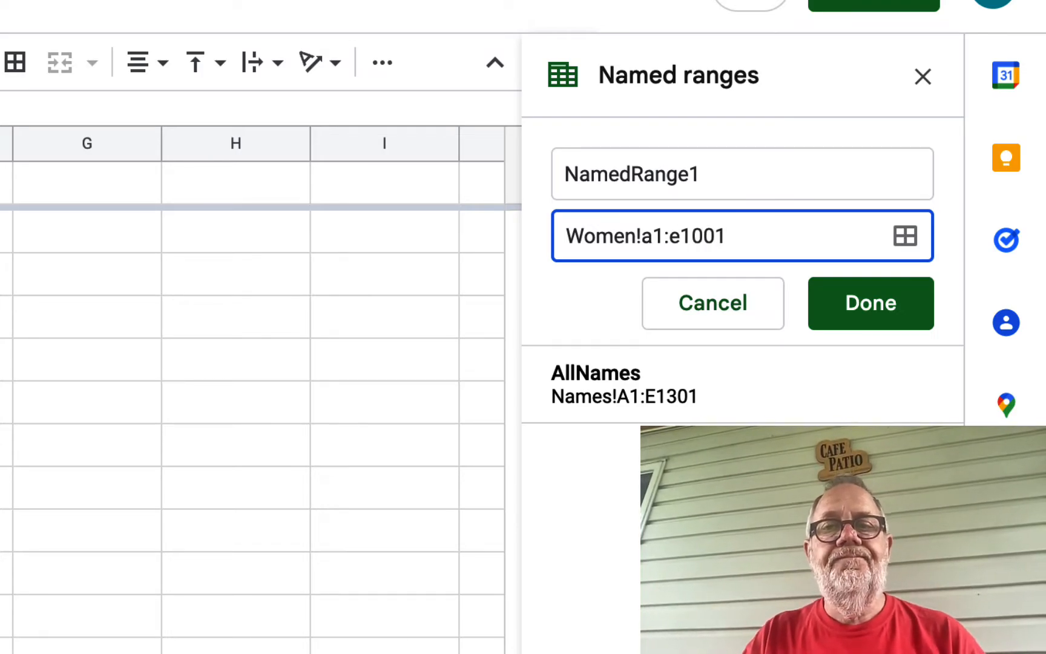
left_click(887, 321)
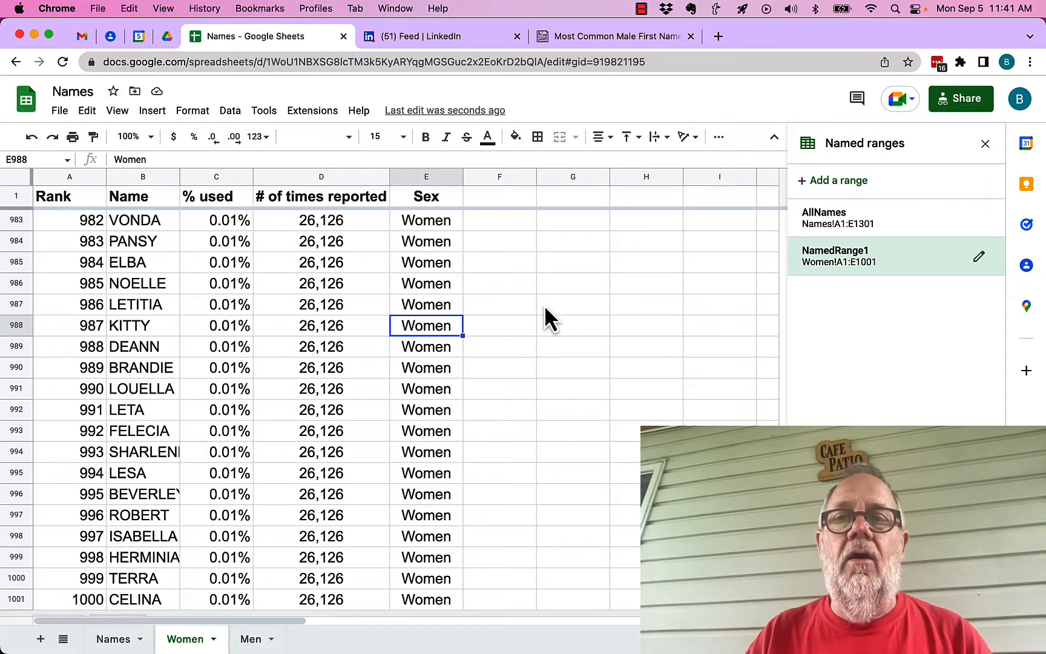
Check on the Men sheet in which row the data ends and return to the top of the table.
left_click(251, 642)
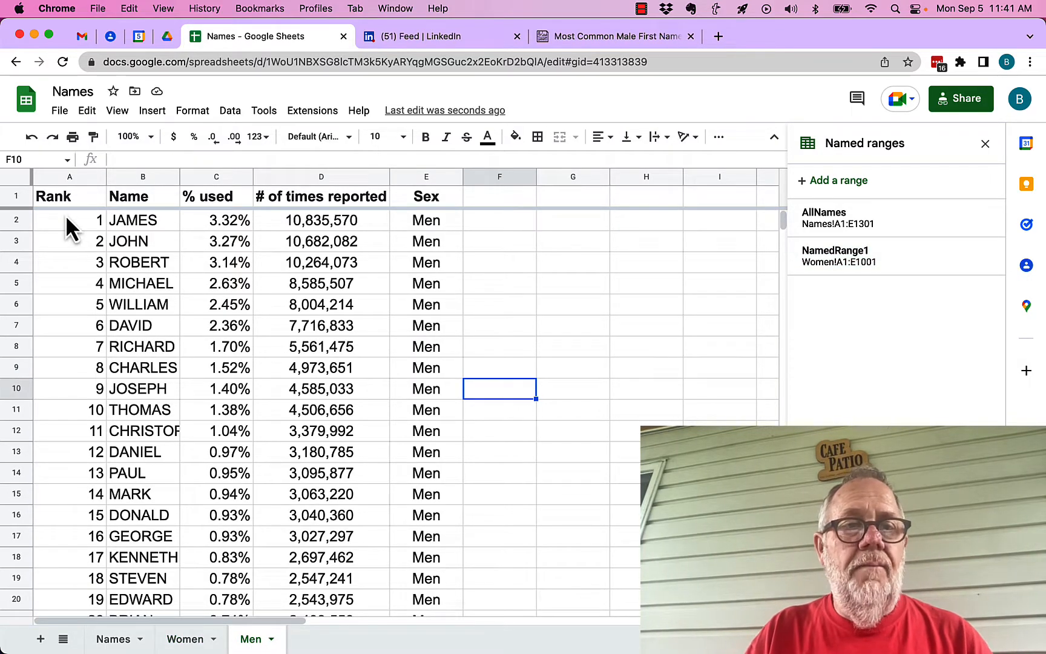
left_click(84, 194)
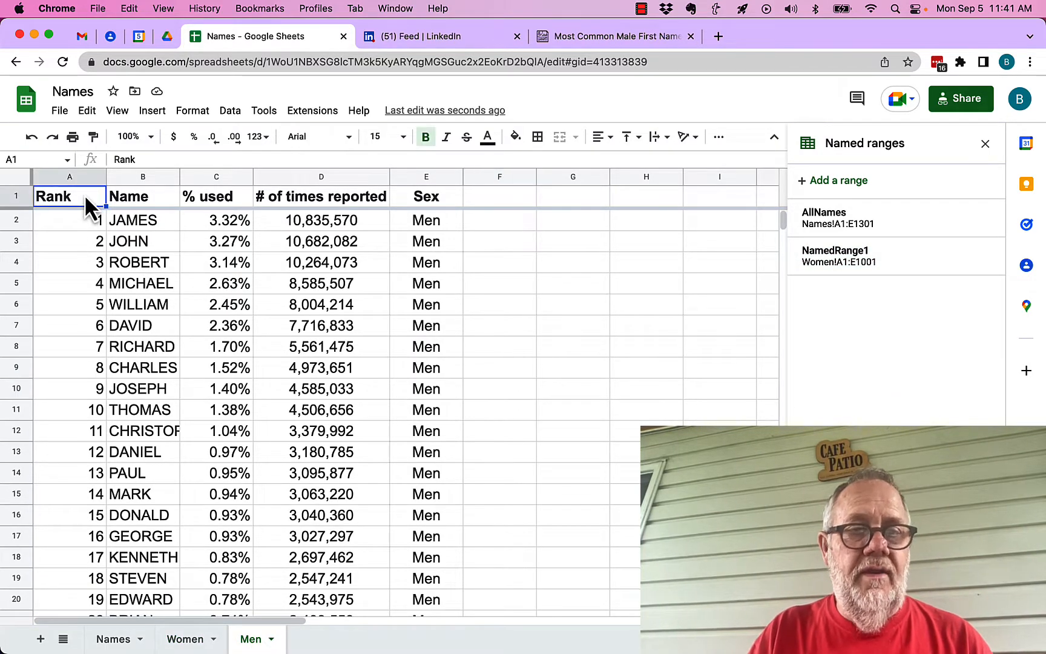
key("Down")
key("Down")
key("super+Down")
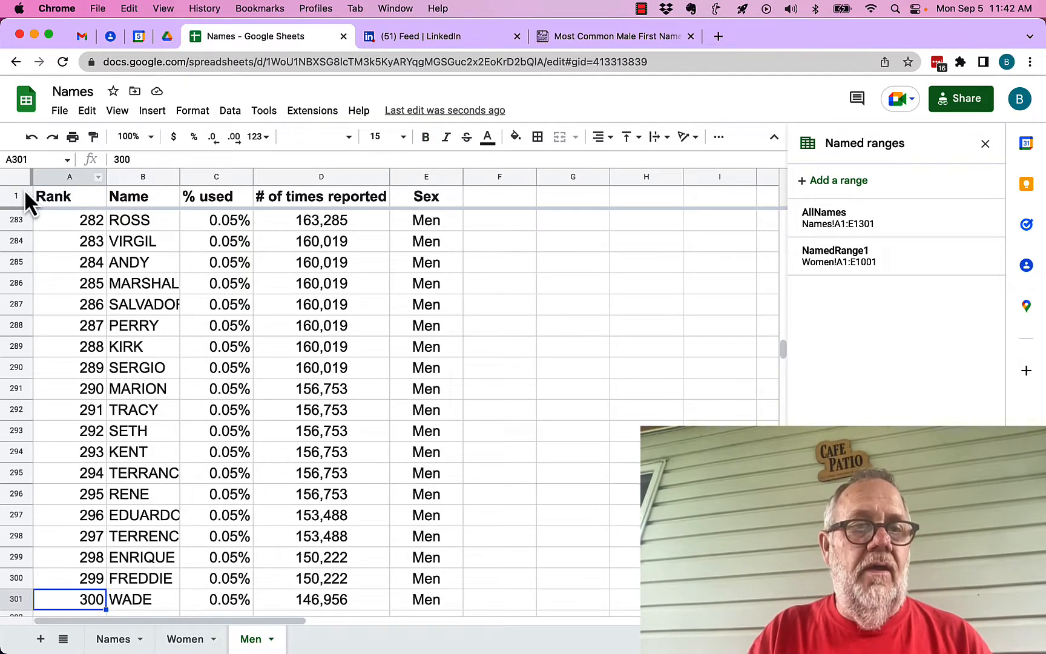
scroll(172, 279, "up", 20)
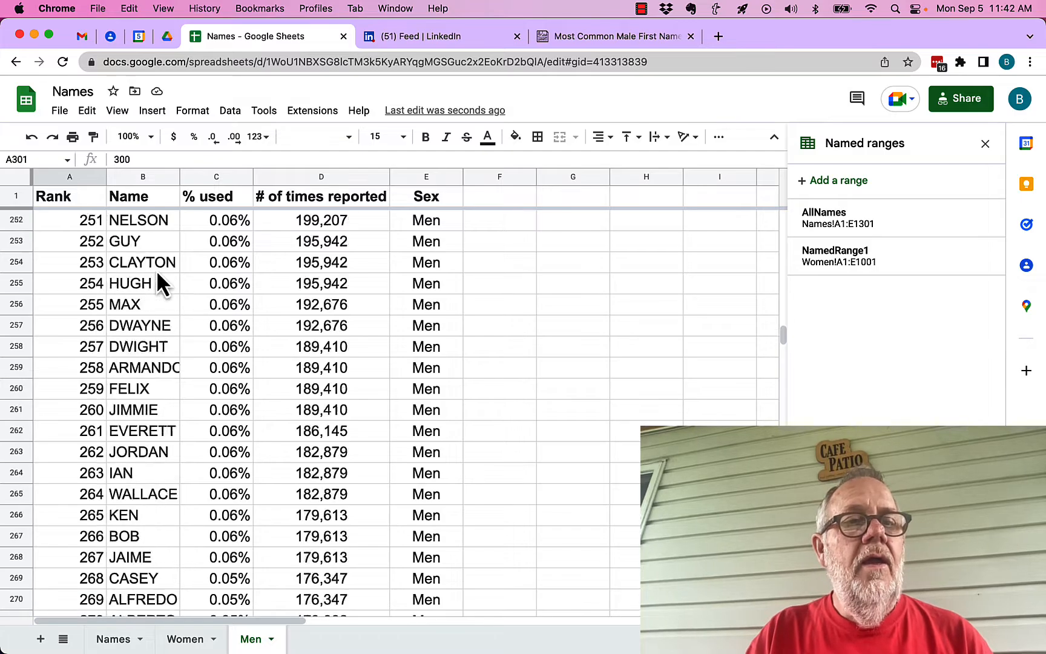
scroll(329, 298, "up", 15)
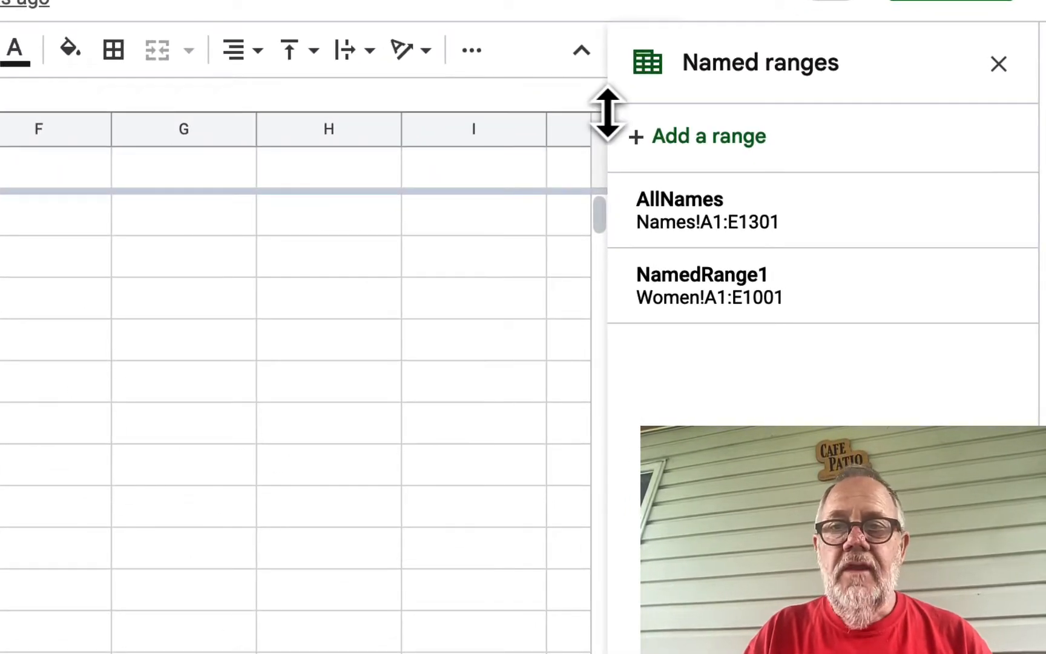
Start a new named range on the Men sheet and name it MenNames.
left_click(742, 145)
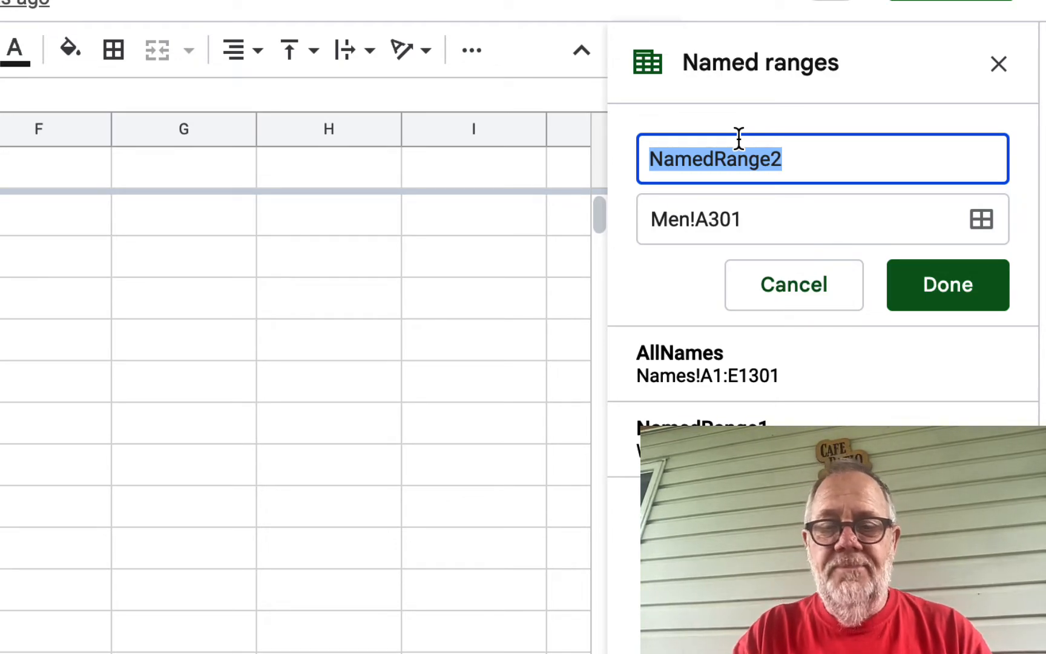
type("Men")
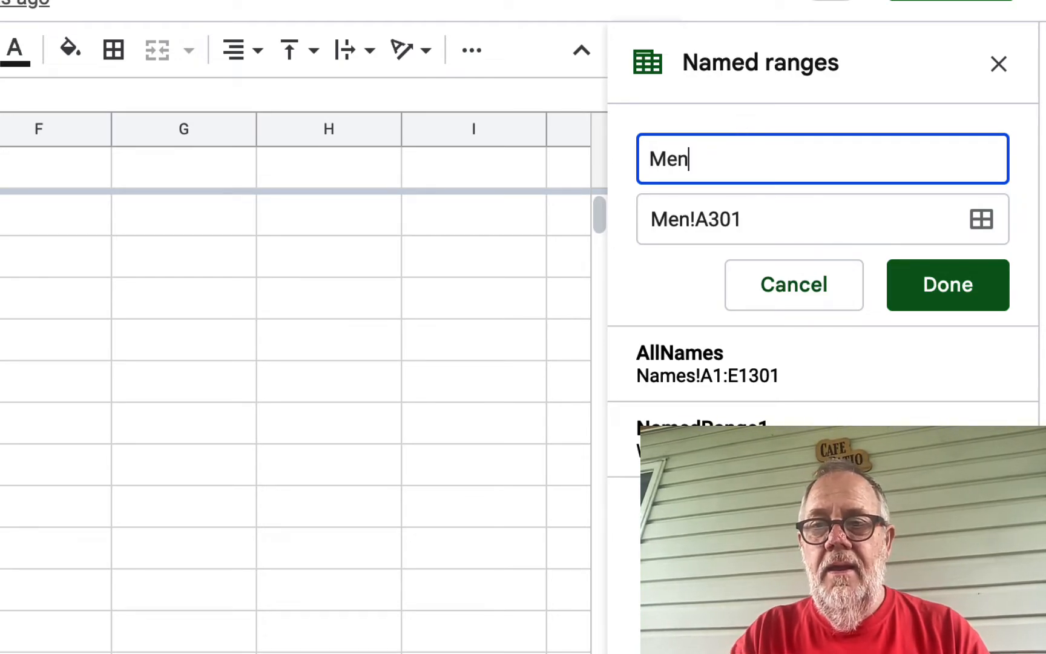
type("R")
key("BackSpace")
type("Nam")
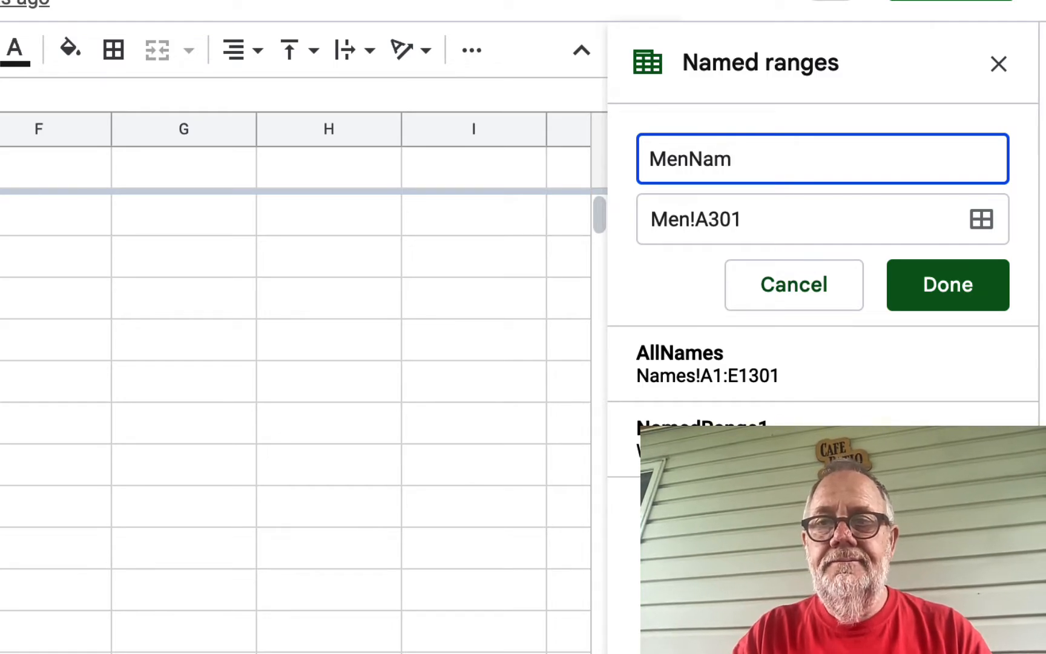
type("es")
Set the MenNames range to Men!A1:E301 and save it.
left_click(776, 224)
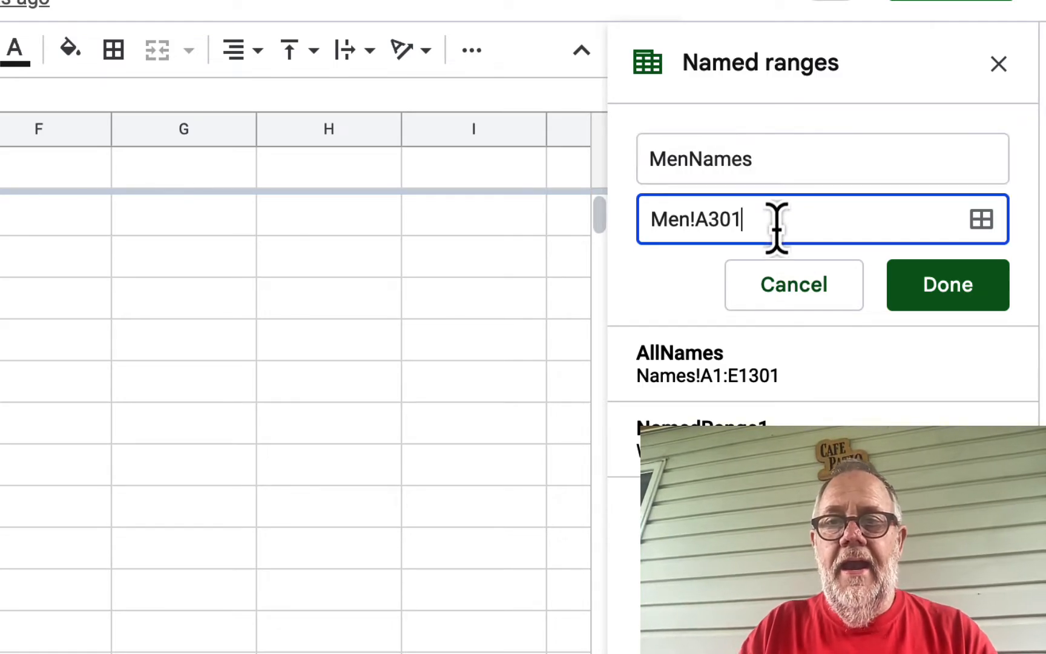
key("Left")
key("Left")
key("Left")
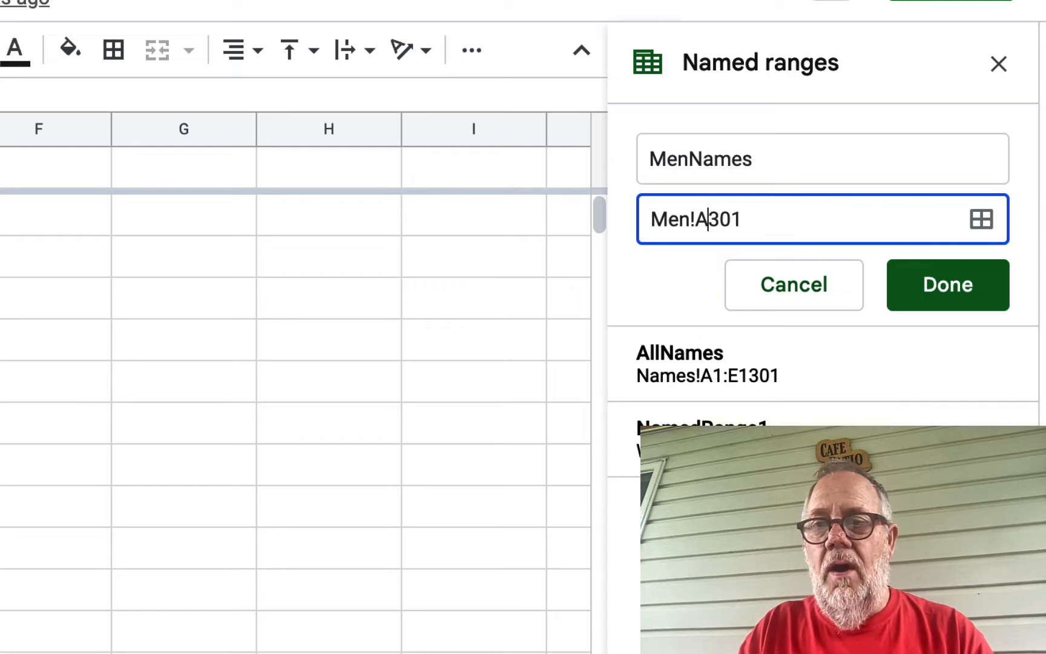
key("BackSpace")
type("A1:")
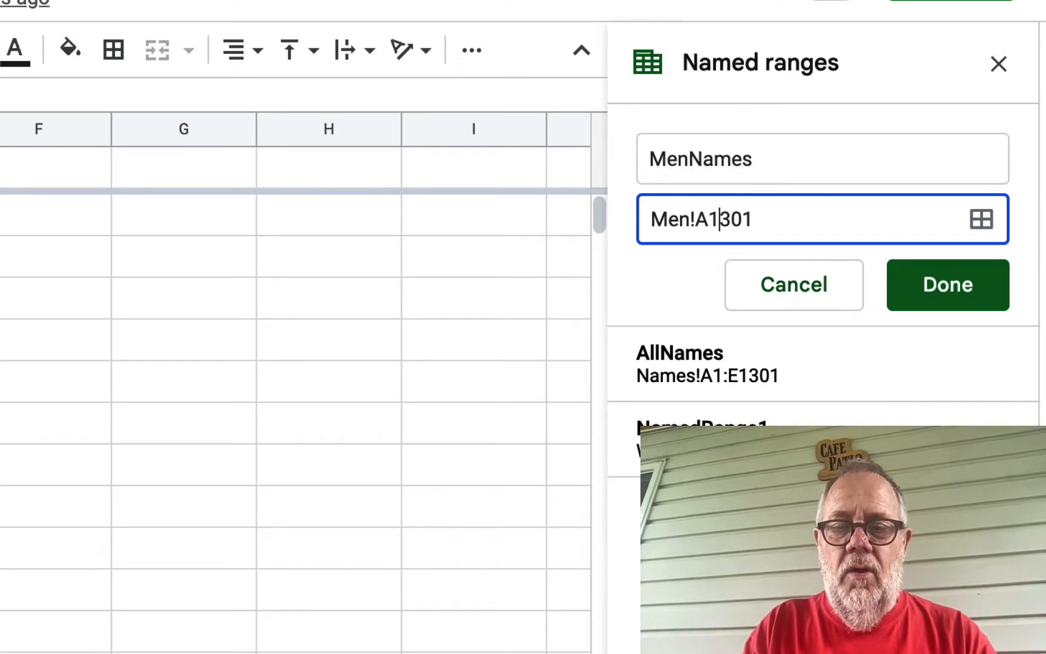
type("E")
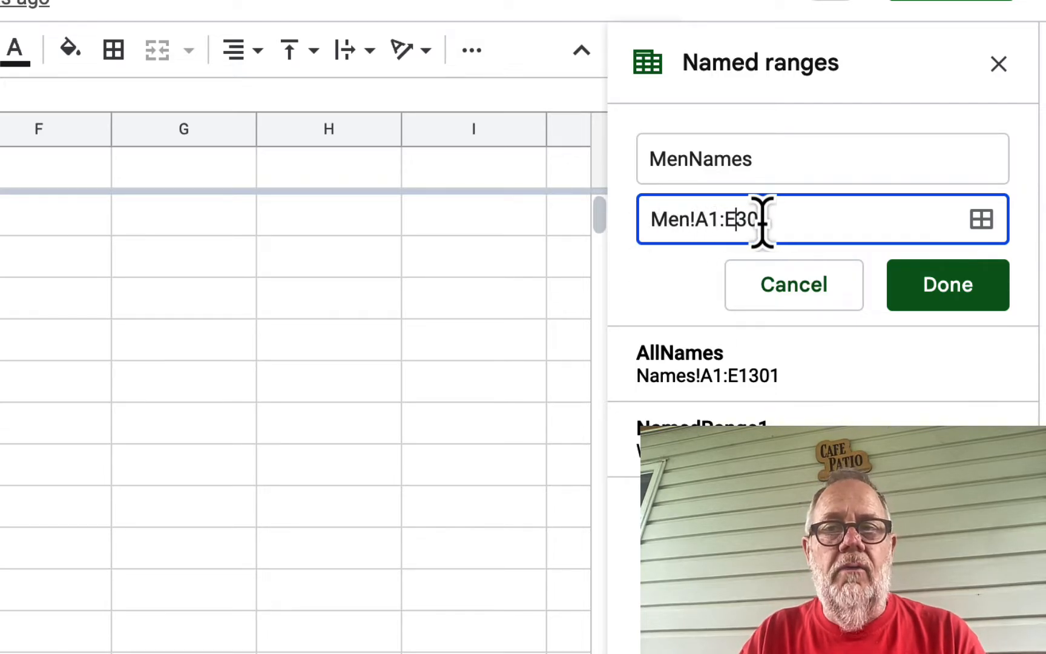
left_click(939, 295)
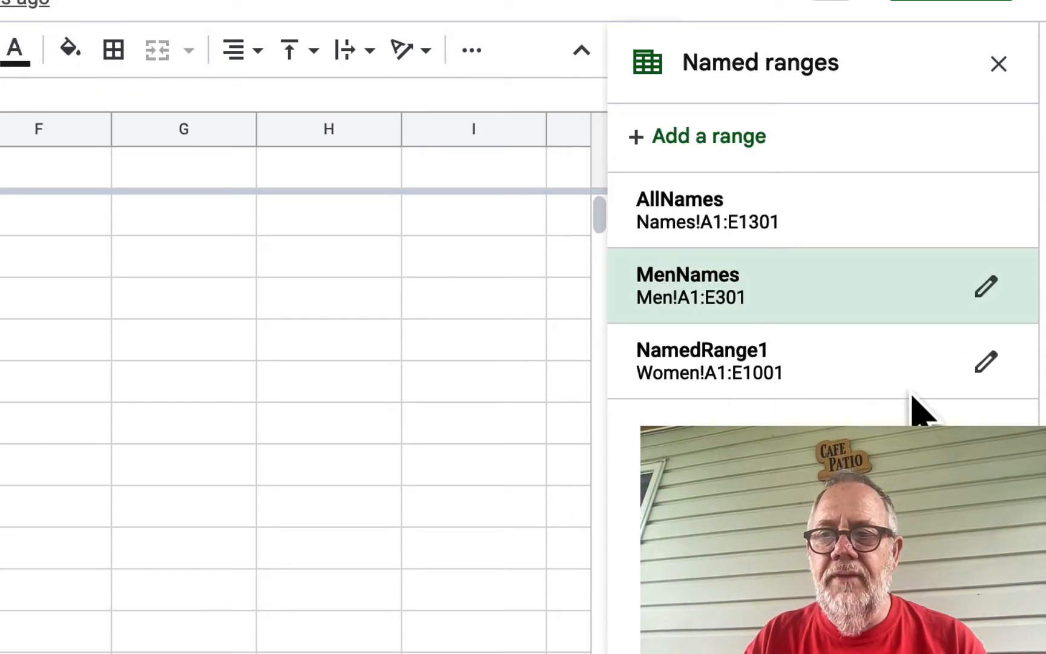
Rename the named range NamedRange1 for the Women sheet as WomenNames.
left_click(986, 362)
left_click(715, 378)
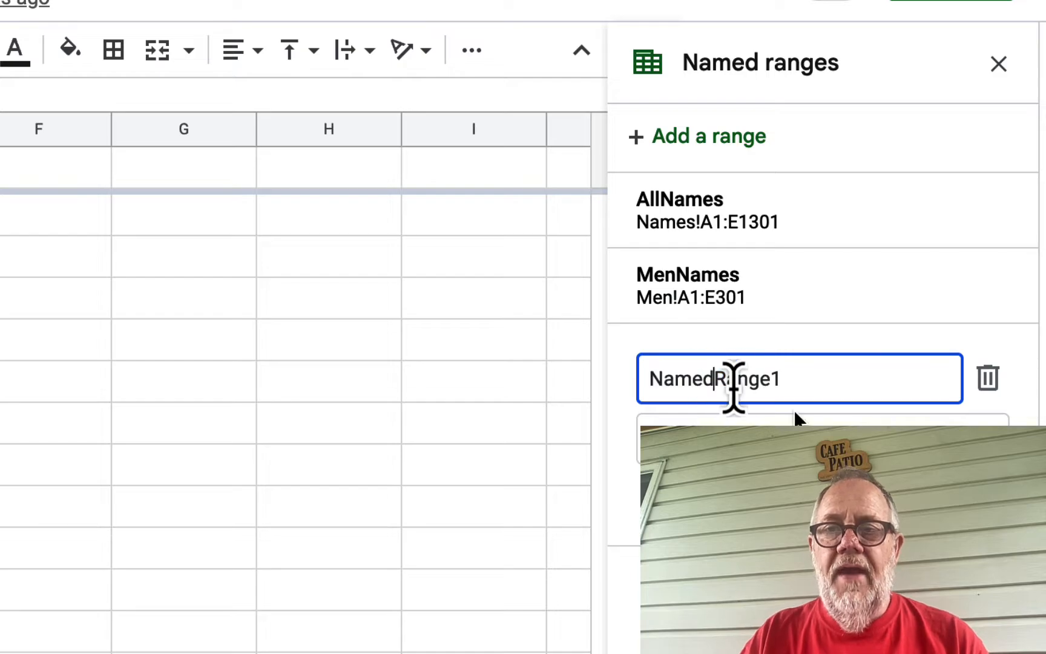
key("End")
key("shift+Home")
type("W")
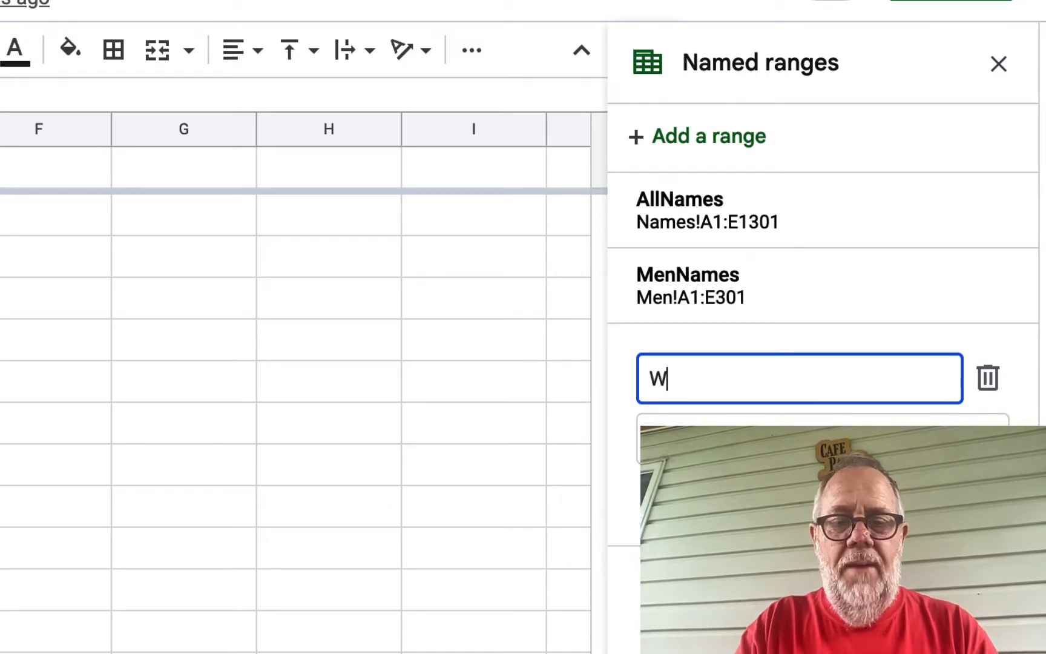
type("OmenNames")
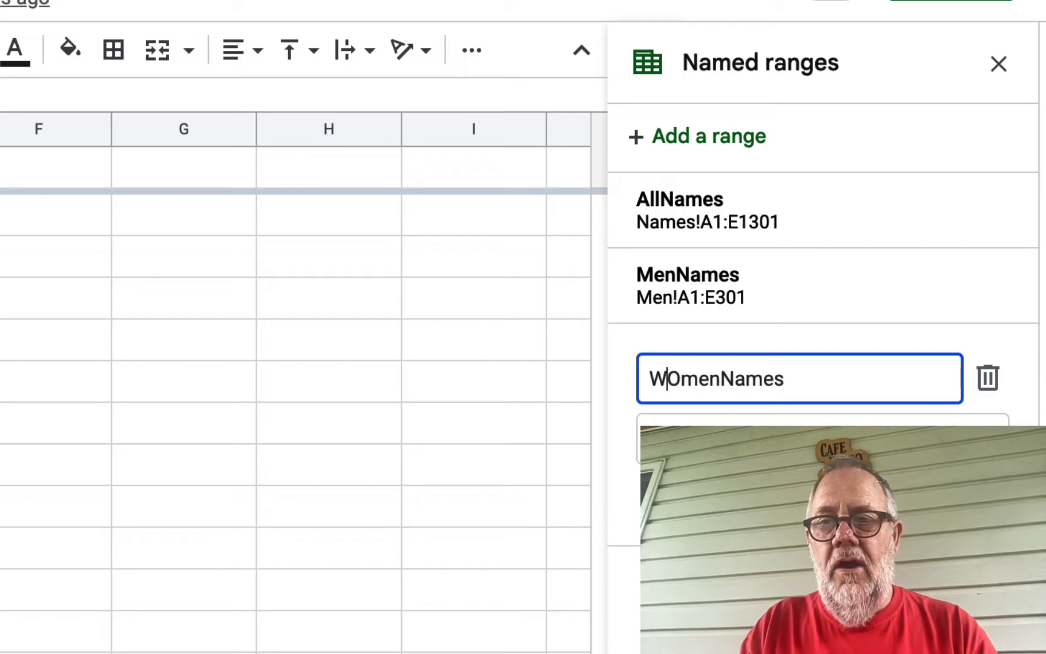
key("BackSpace")
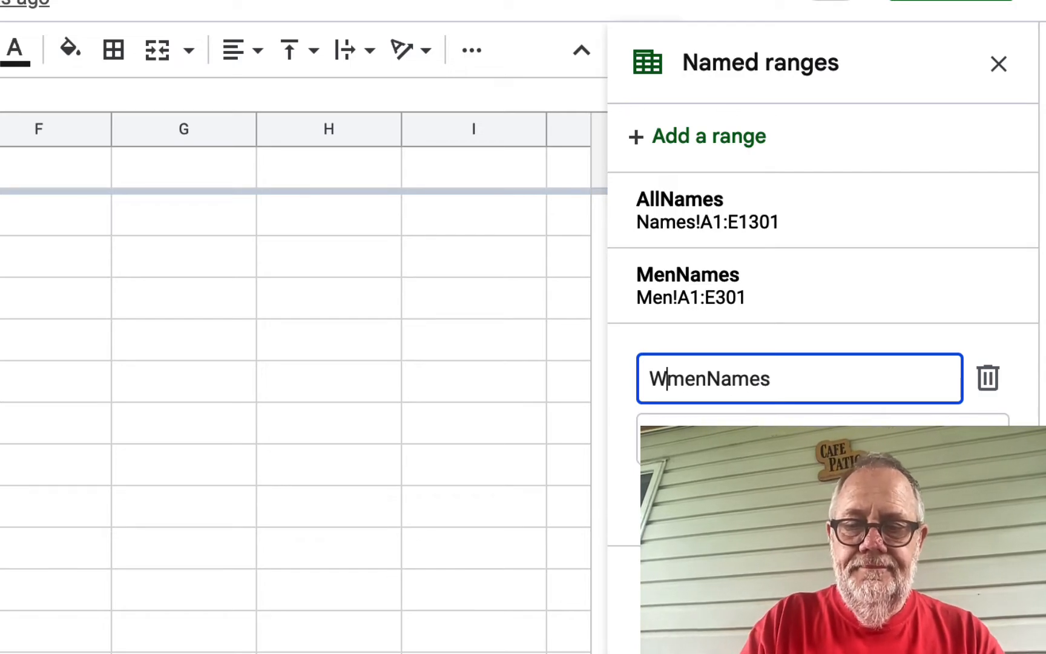
type("o")
key("Return")
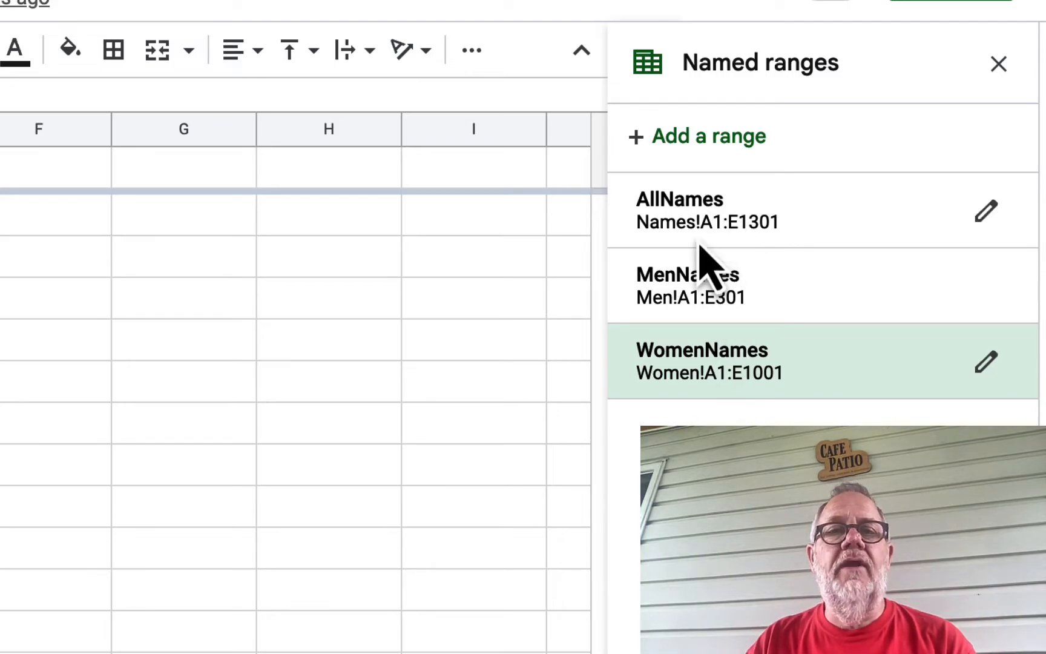
View the edit and delete options of the AllNames range, leave without changes and deselect the range.
left_click(986, 211)
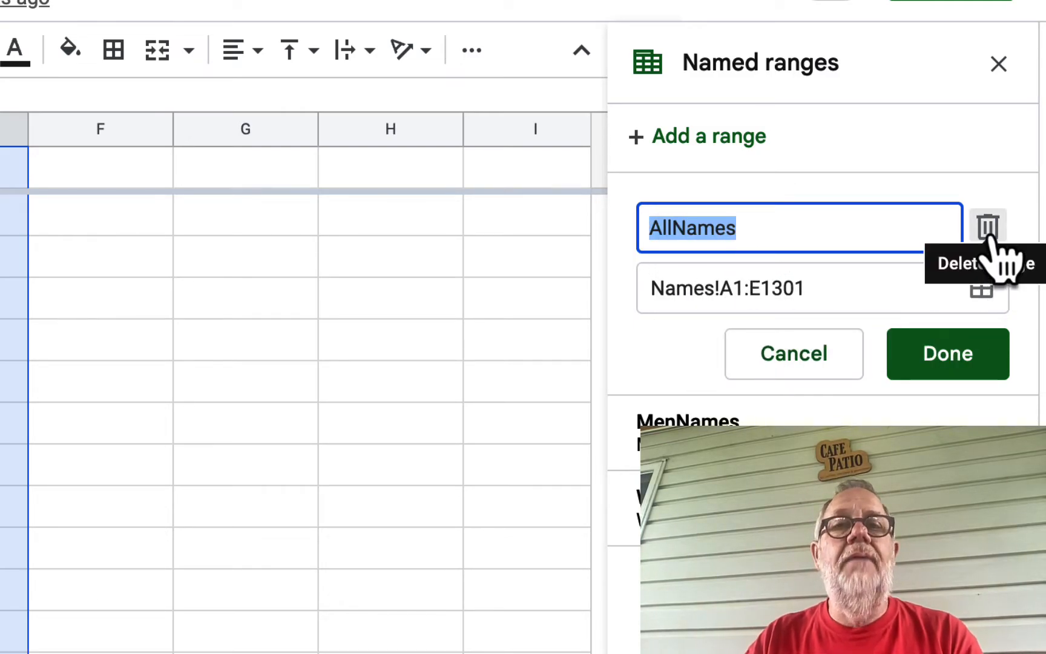
left_click(835, 357)
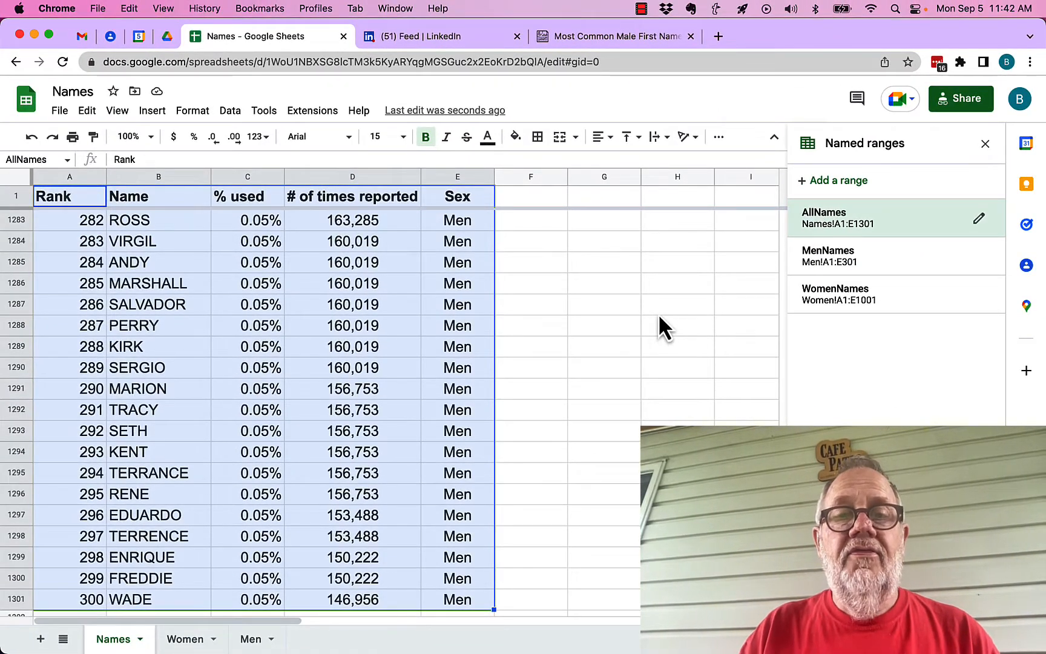
left_click(647, 317)
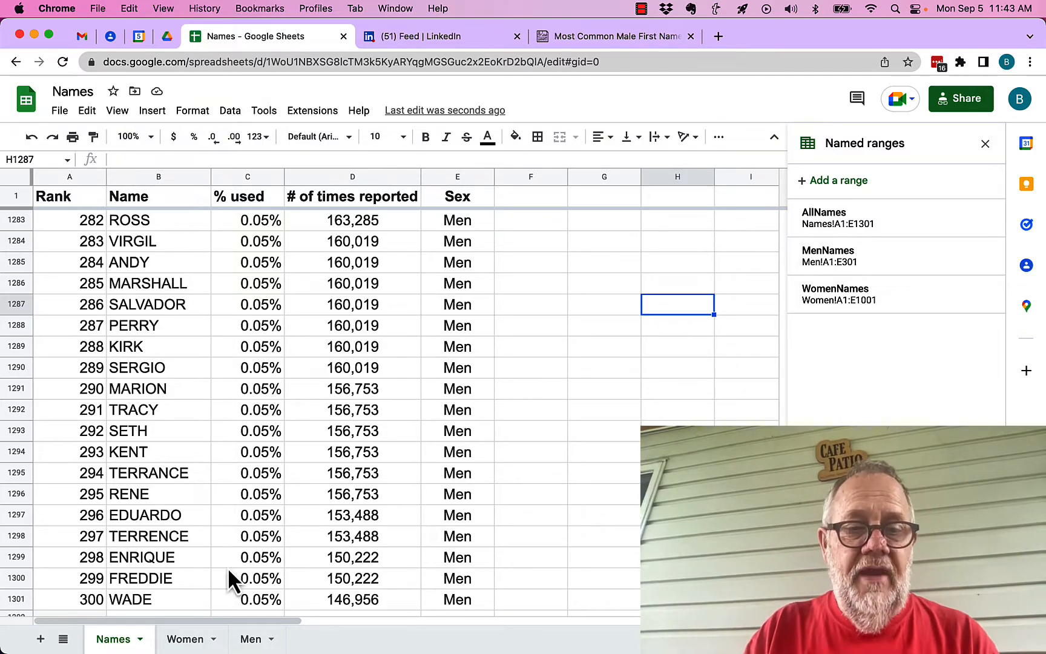
Look over the Men and Women sheets and return to the first data row of the Women table.
left_click(200, 646)
left_click(259, 639)
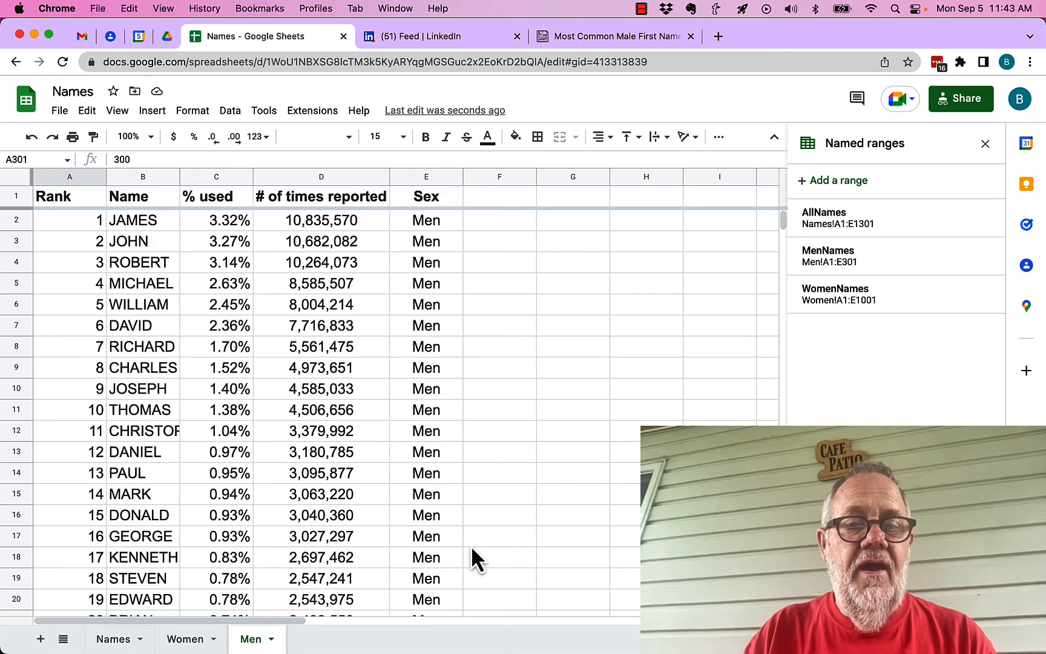
left_click(186, 640)
left_click(506, 502)
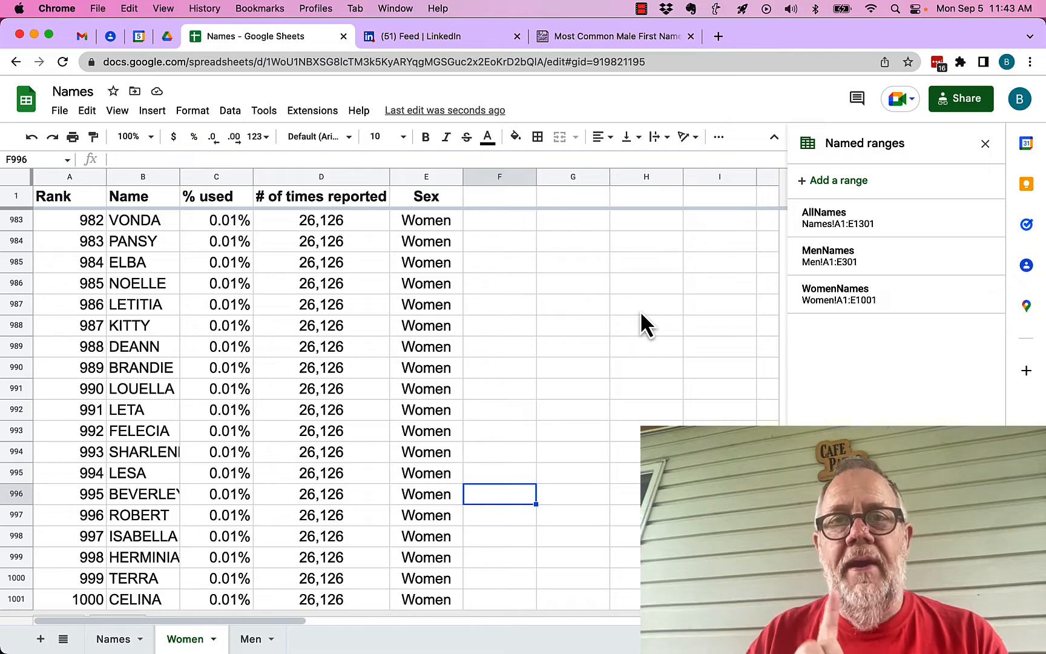
scroll(315, 332, "up", 20)
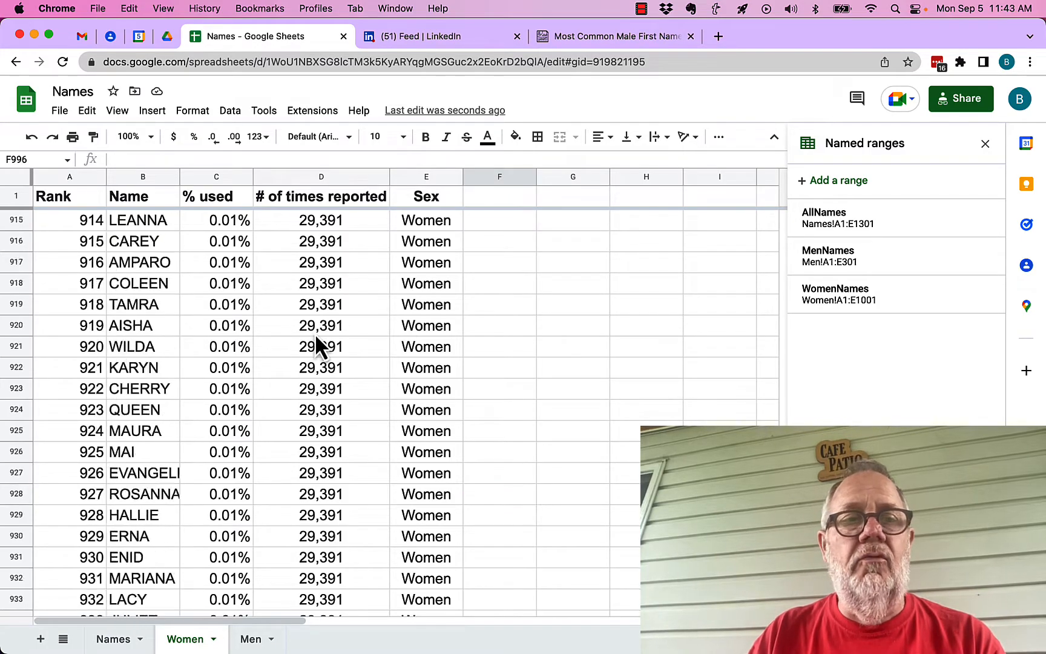
left_click(77, 192)
key("super+Up")
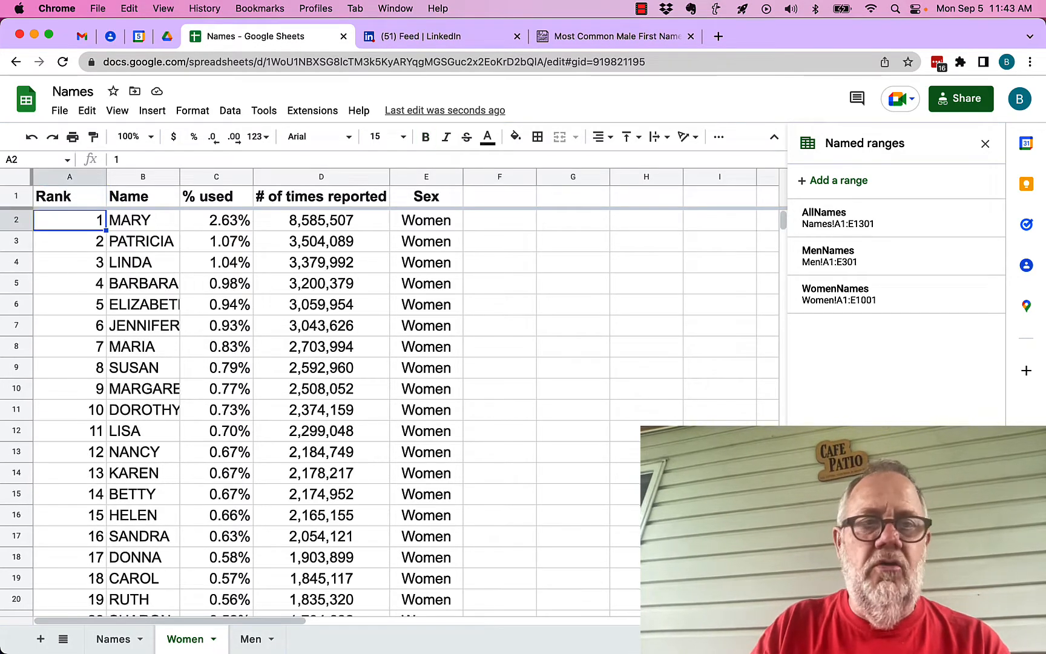